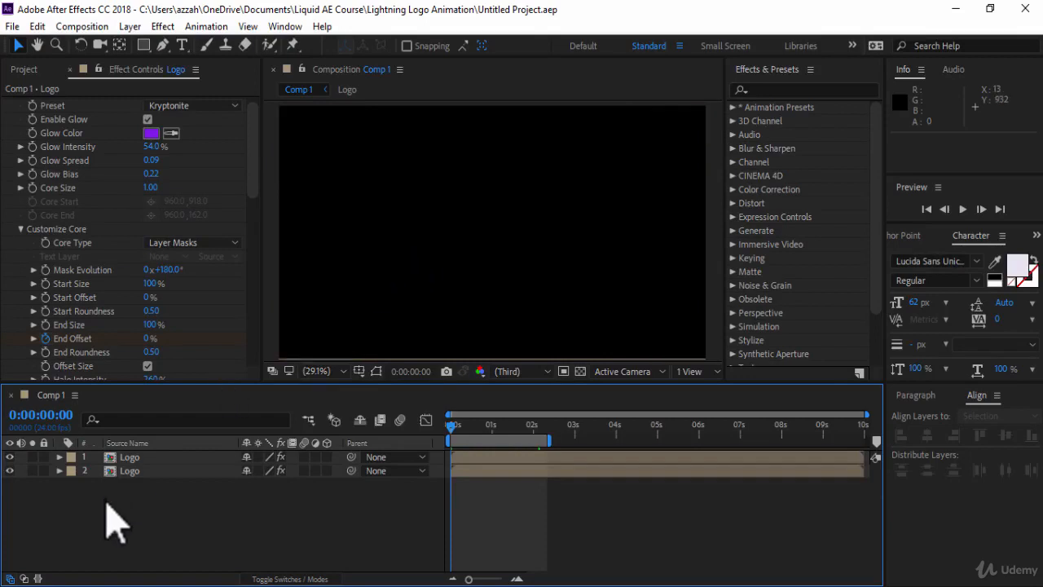
Step: Duplicate the top Logo layer and move the current time to about 1:22
click(163, 458)
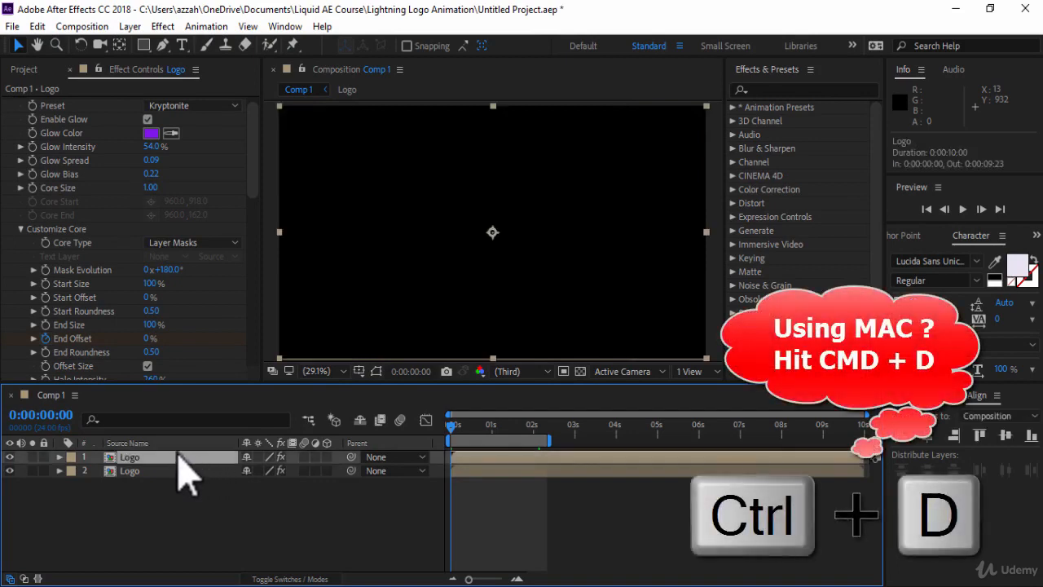
key(ctrl+d)
click(453, 424)
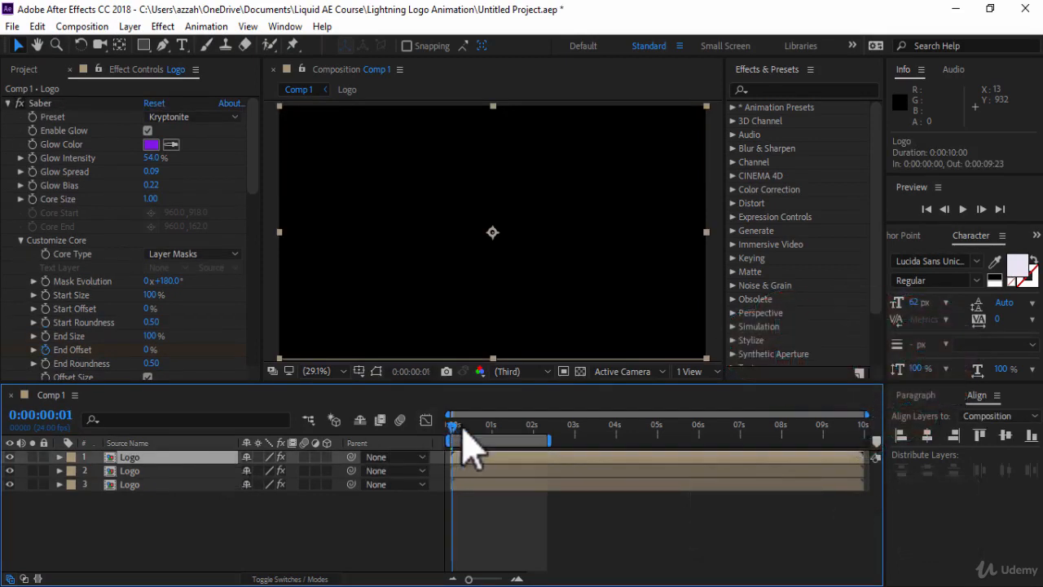
drag(463, 431, 530, 429)
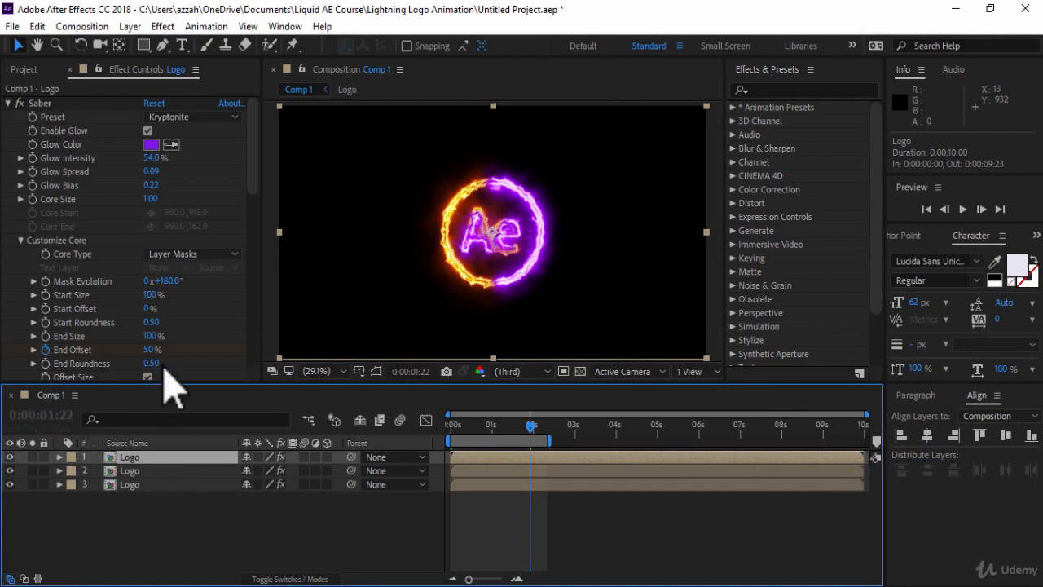
Step: Delete the Saber effect from the new top Logo layer
click(9, 103)
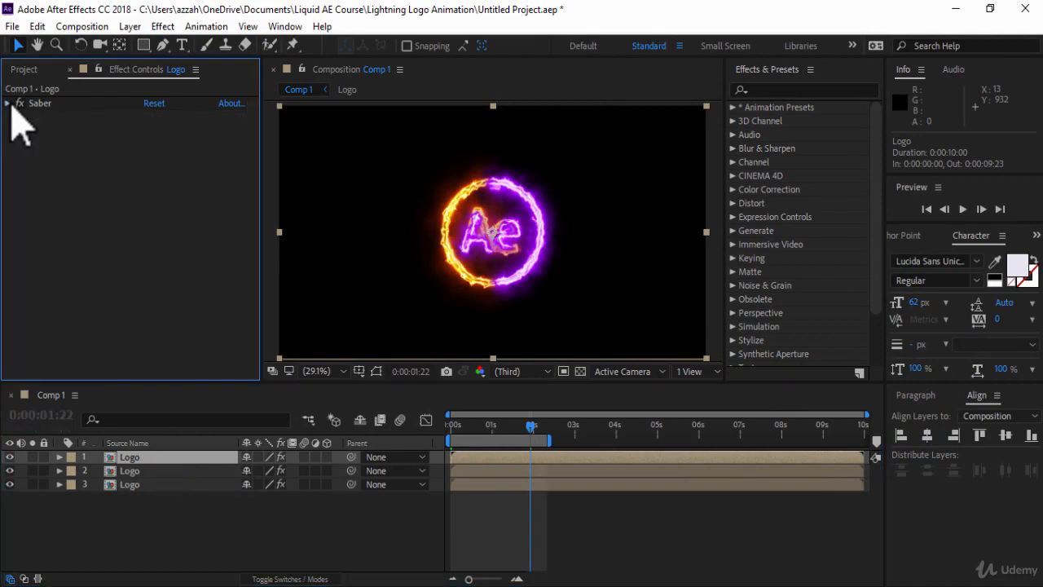
click(39, 104)
key(BackSpace)
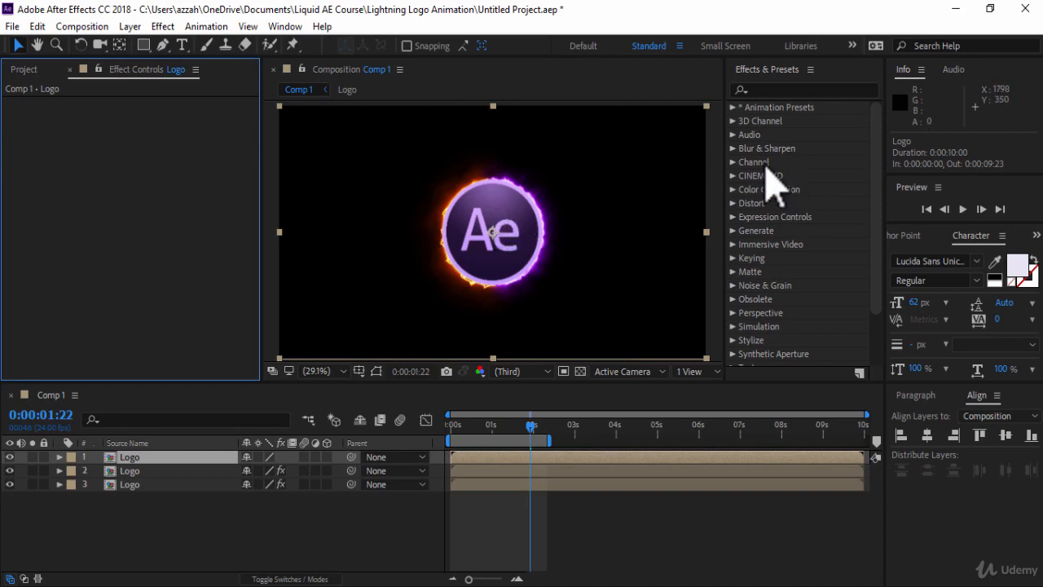
Step: Search the effects for "venetian" and apply the Venetian Blinds transition to the top Logo layer
click(758, 86)
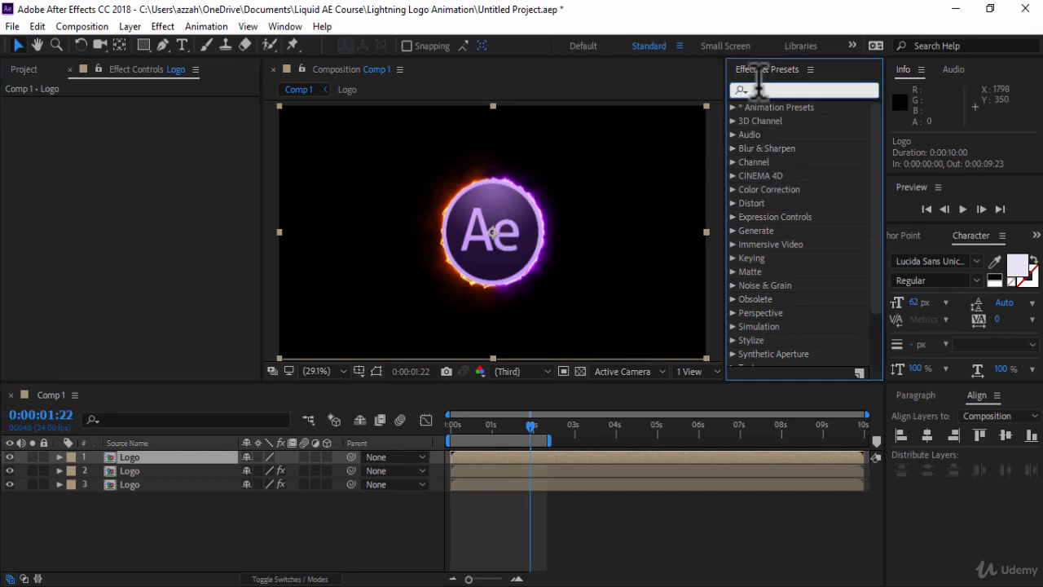
text(venetian)
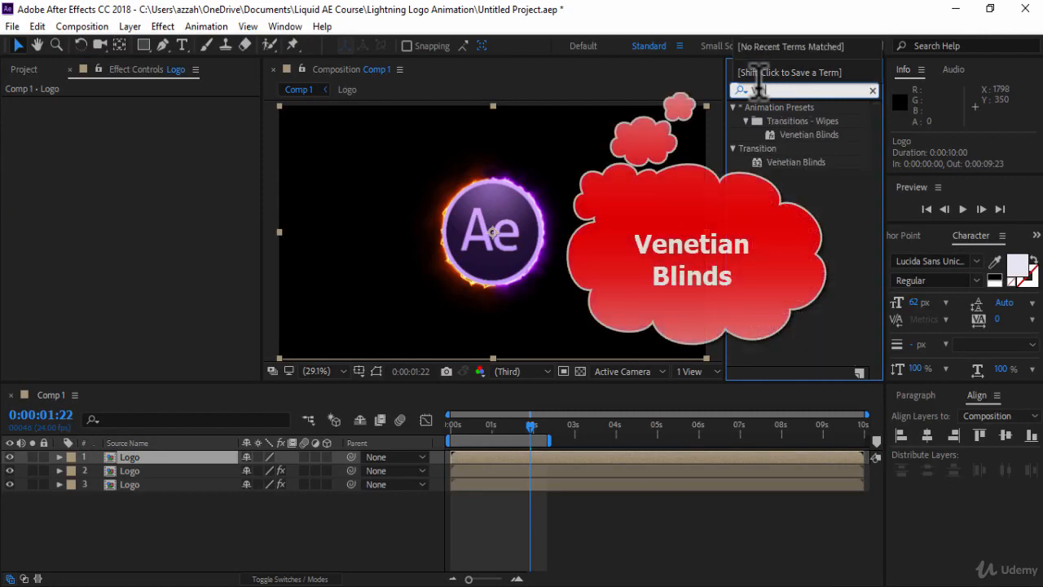
click(802, 163)
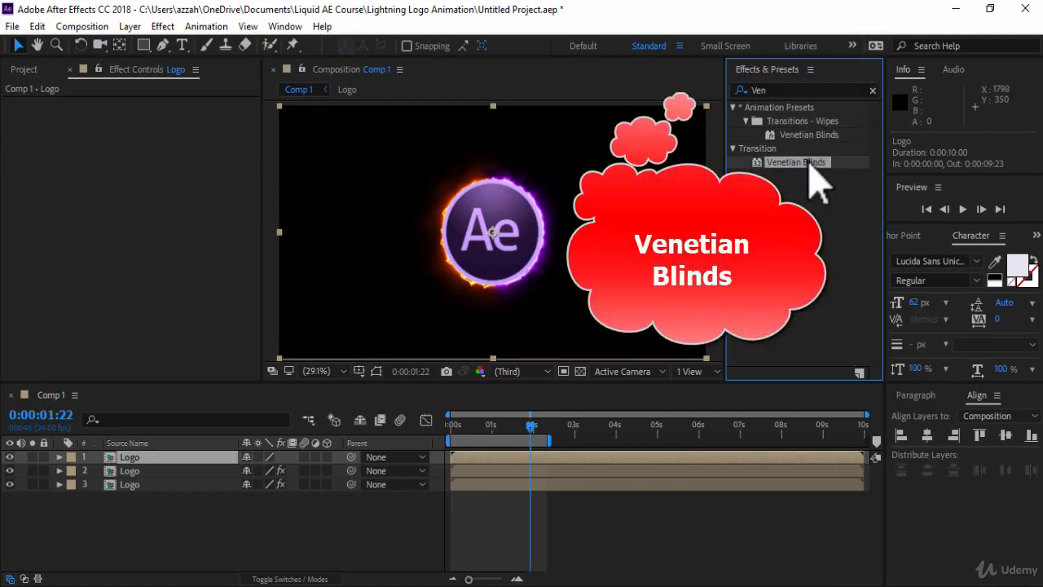
drag(811, 162, 536, 458)
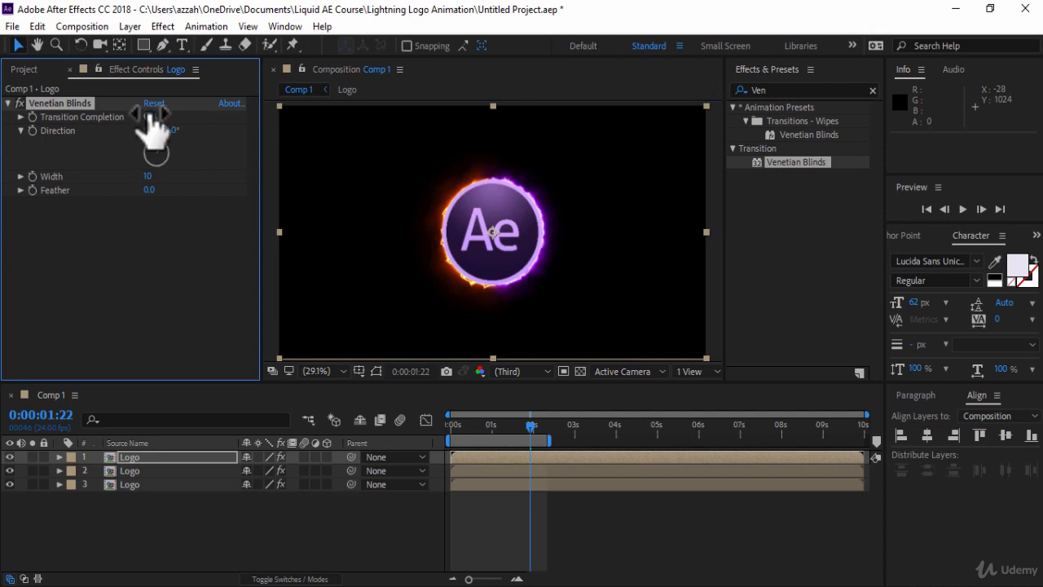
Step: Set Venetian Blinds Transition Completion to 0% and shorten the work area to end at about 3:12
drag(152, 117, 82, 112)
drag(549, 440, 599, 440)
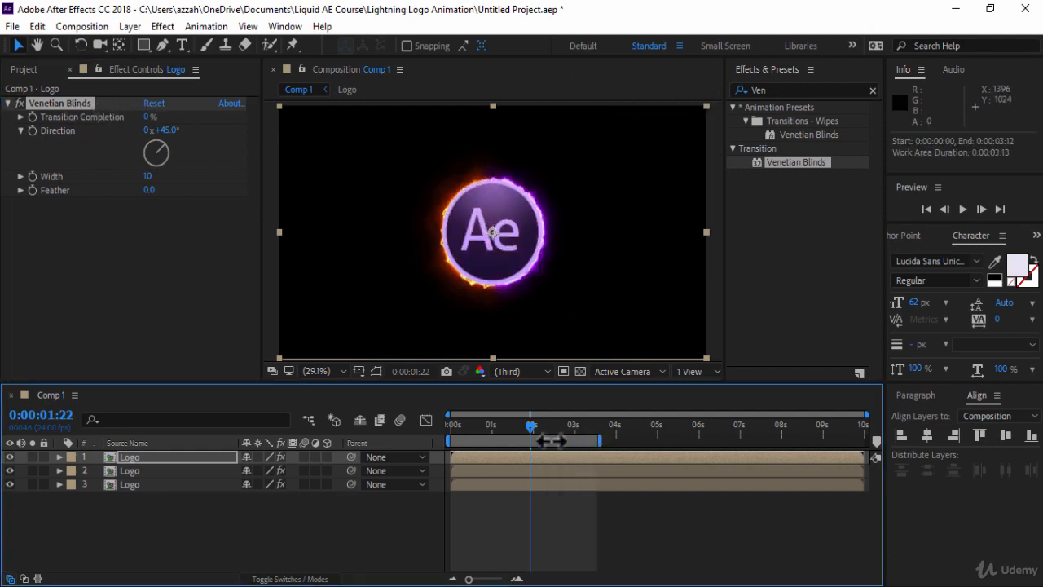
Step: At 2:00, keyframe the Venetian Blinds Transition Completion at 100%
key(Page_Down)
key(Page_Down)
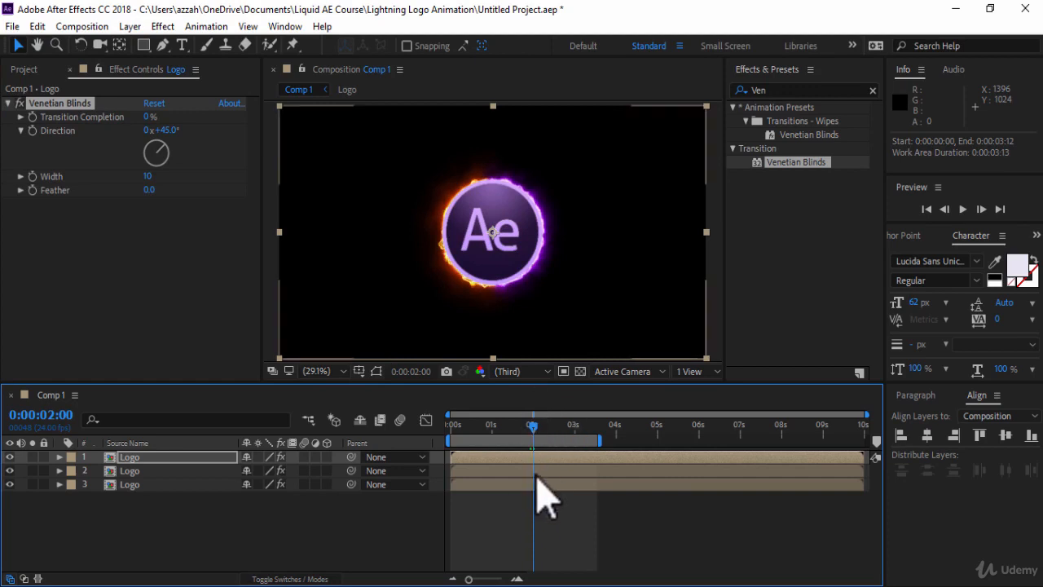
drag(150, 117, 410, 98)
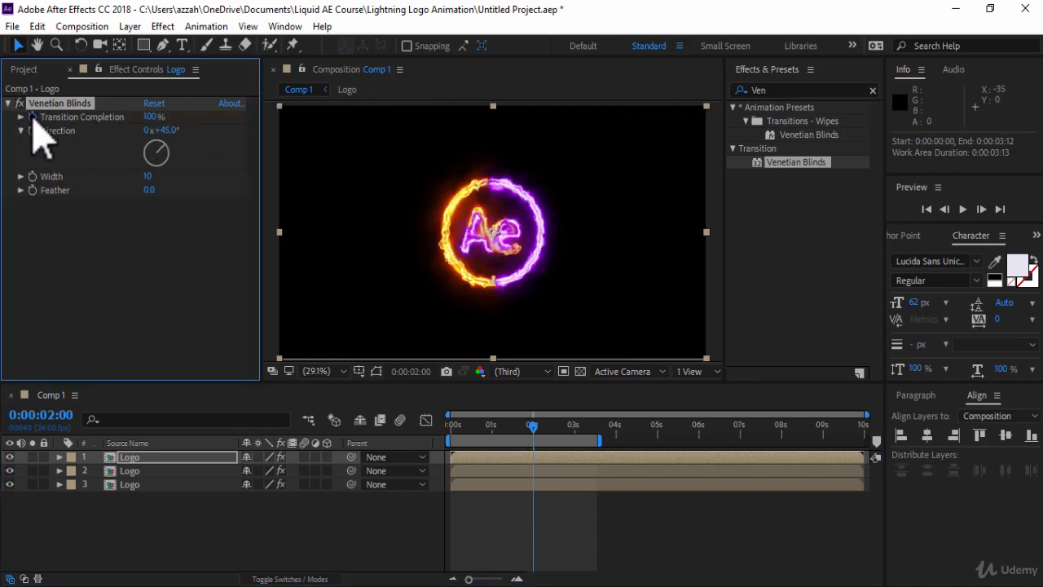
Step: At 3:00, keyframe Transition Completion at 0% and select the top Logo layer
click(574, 425)
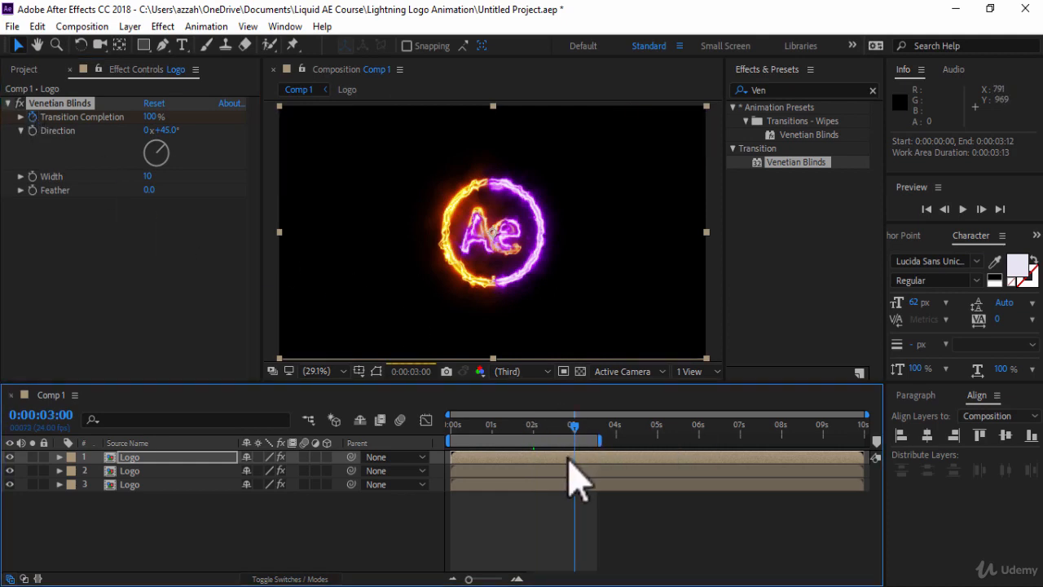
click(152, 118)
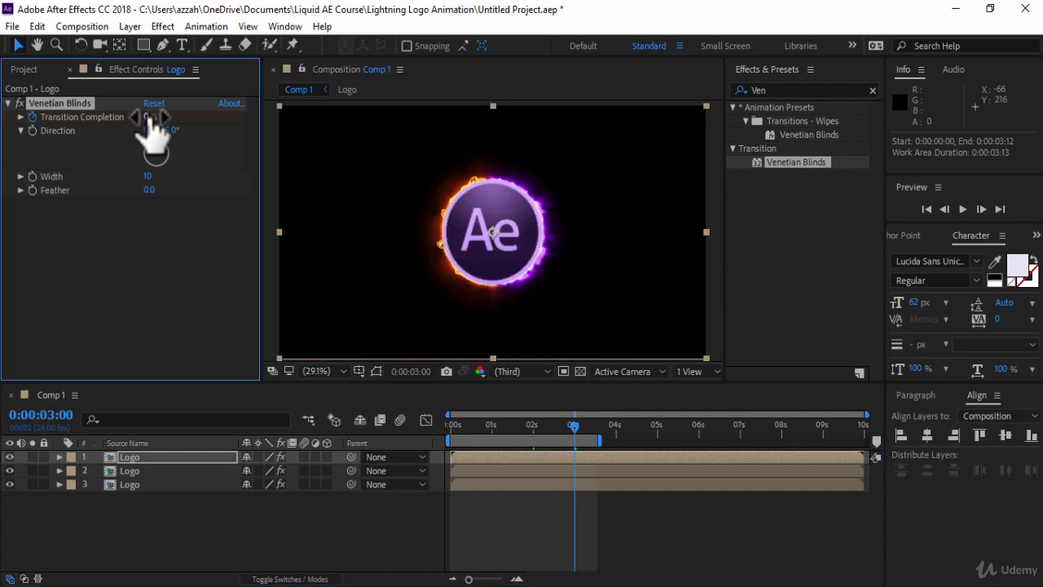
click(473, 458)
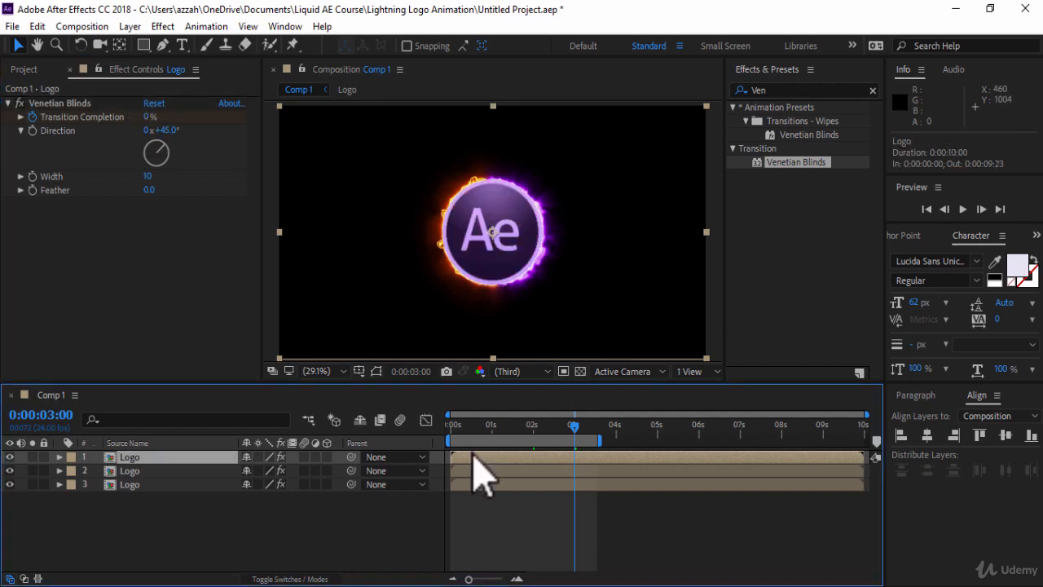
Step: Reveal the top layer's keyframes and apply Easy Ease to both Transition Completion keyframes
key(u)
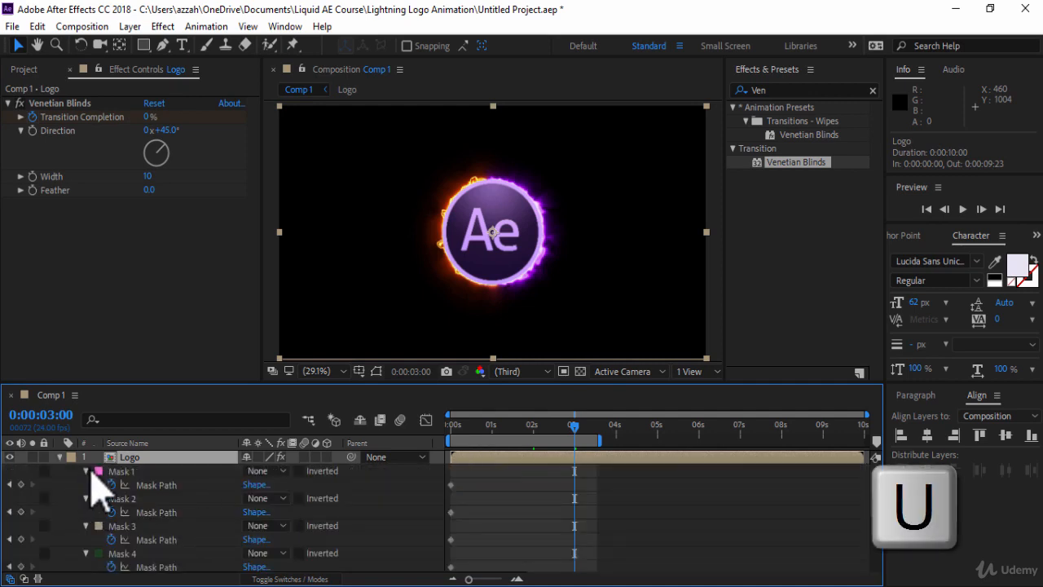
drag(87, 471, 87, 537)
drag(876, 507, 878, 533)
drag(582, 541, 518, 529)
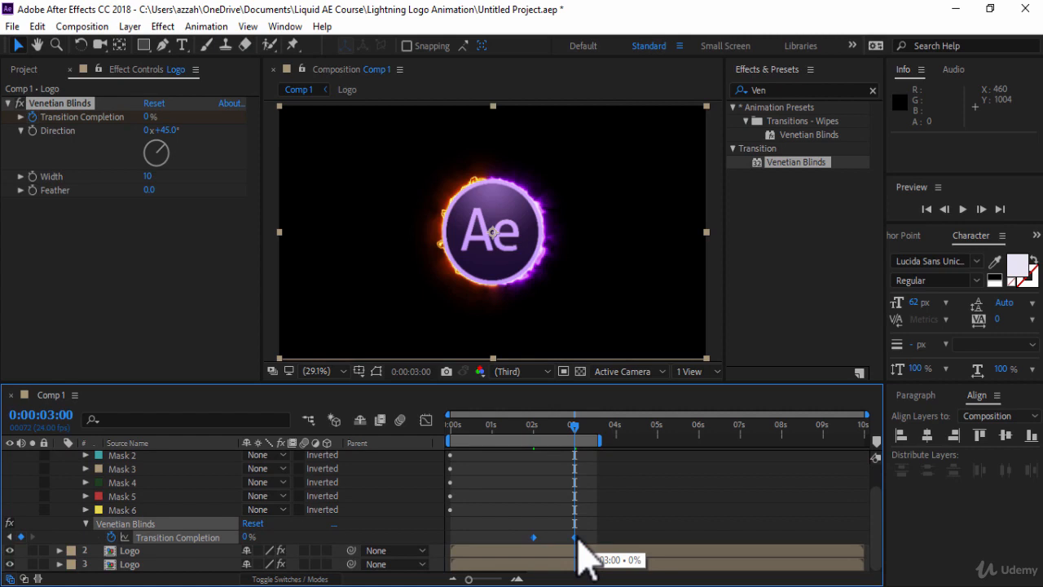
key(F9)
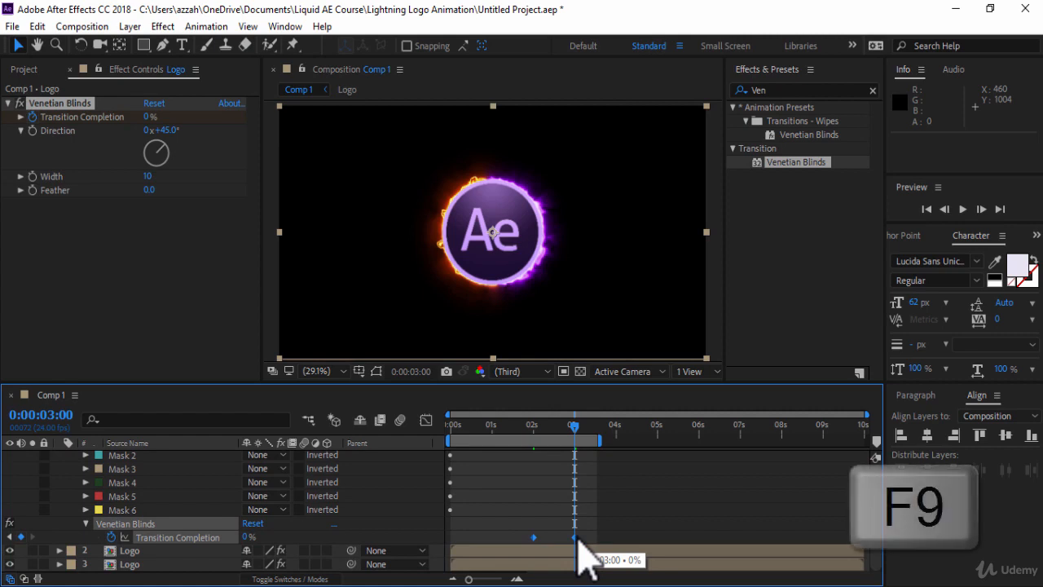
right_click(578, 541)
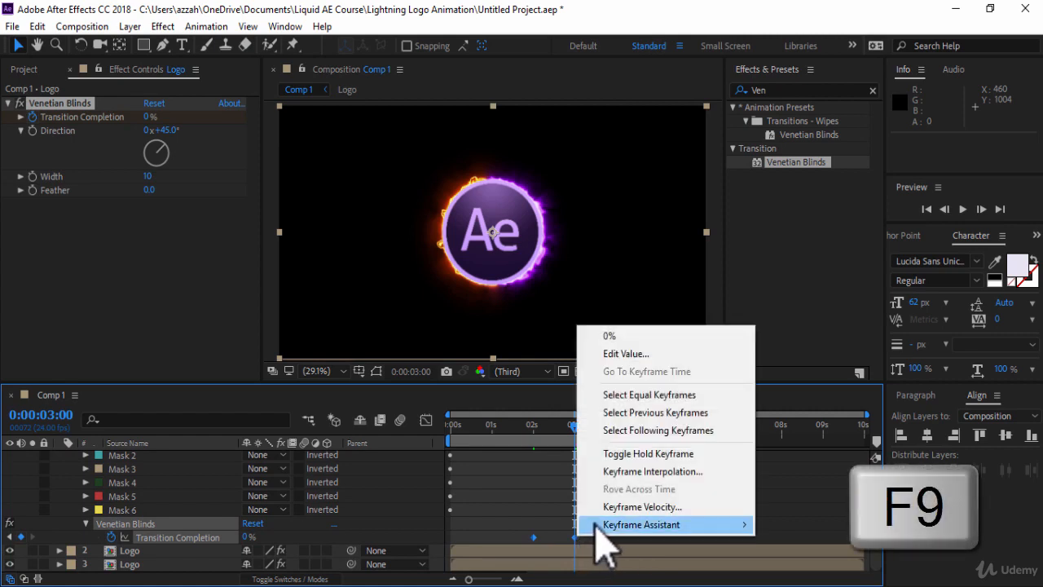
mouse_move(601, 525)
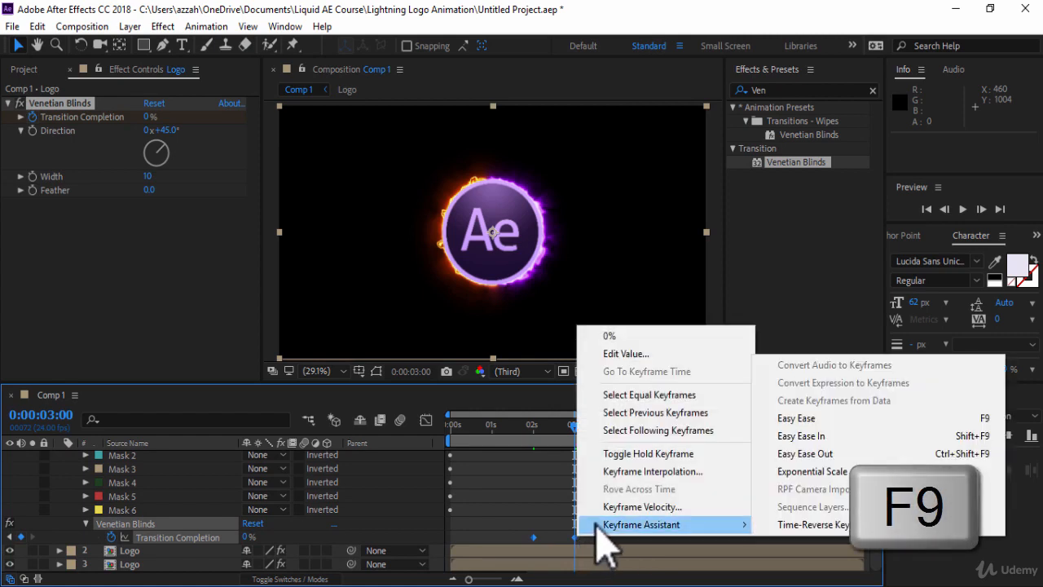
click(792, 419)
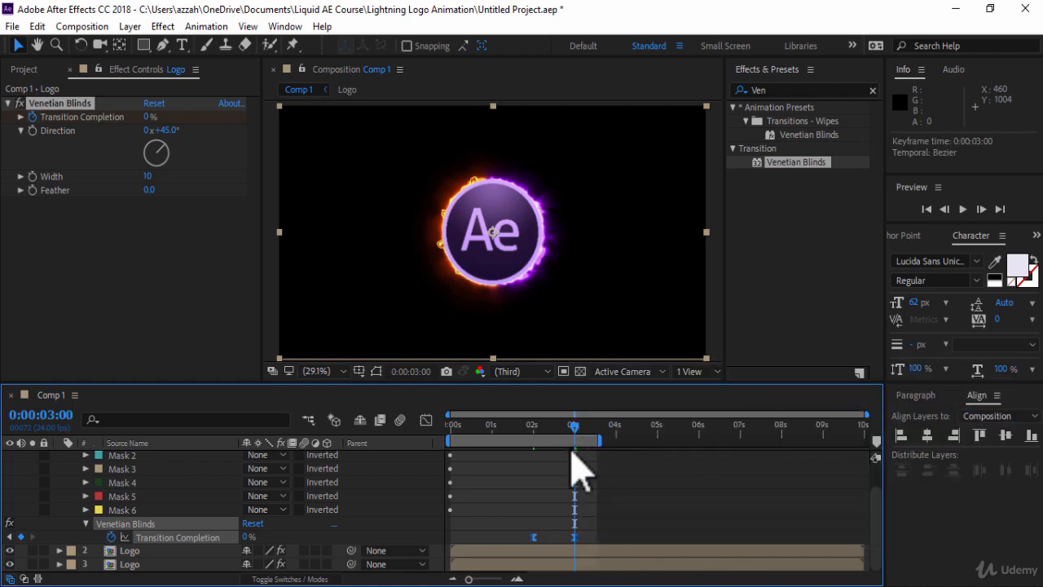
Step: Collapse the layer properties and preview the animation from the start
scroll(876, 481, up, 2)
click(59, 457)
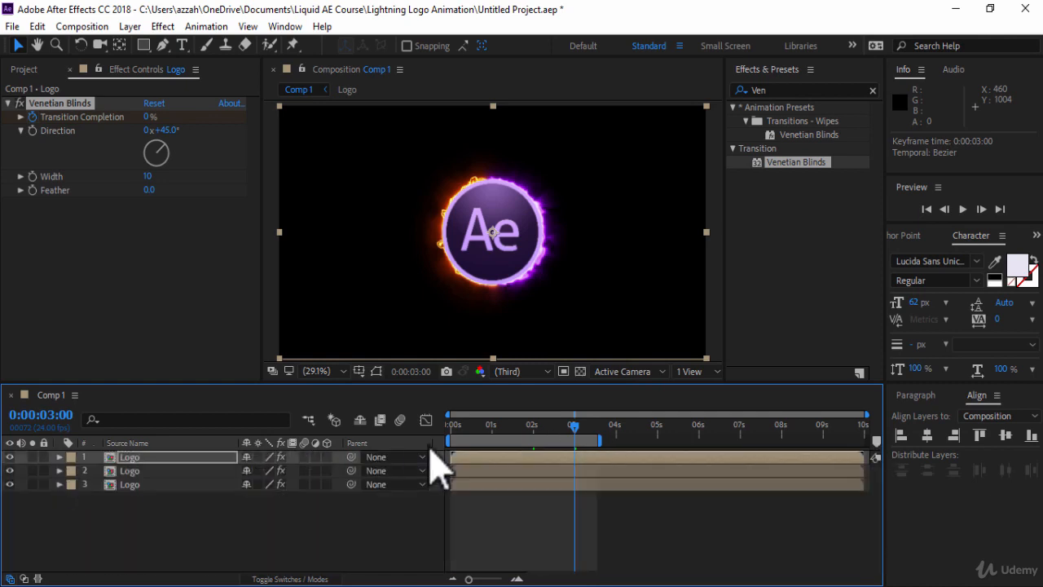
drag(574, 424, 422, 419)
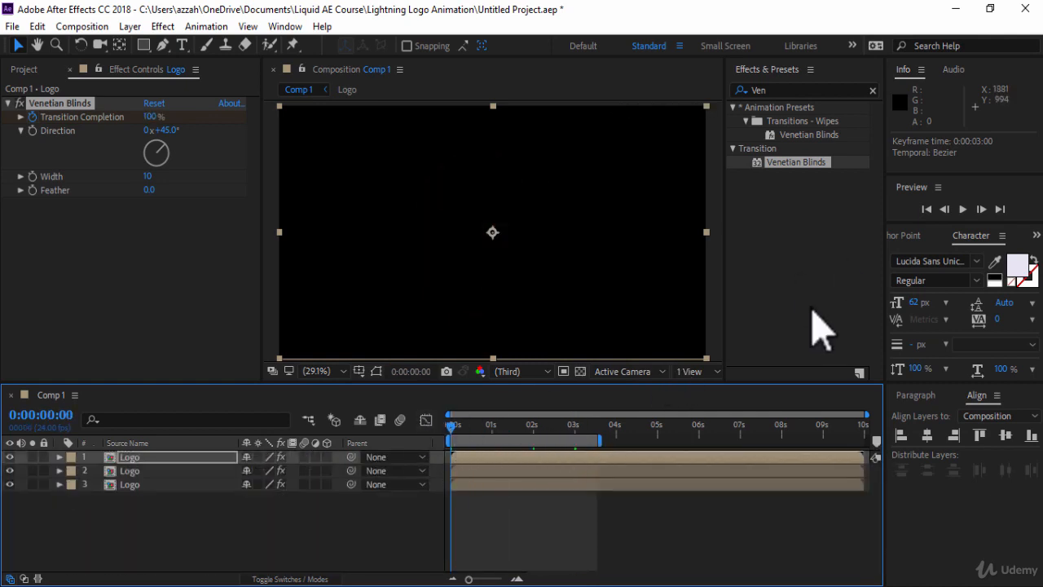
click(963, 208)
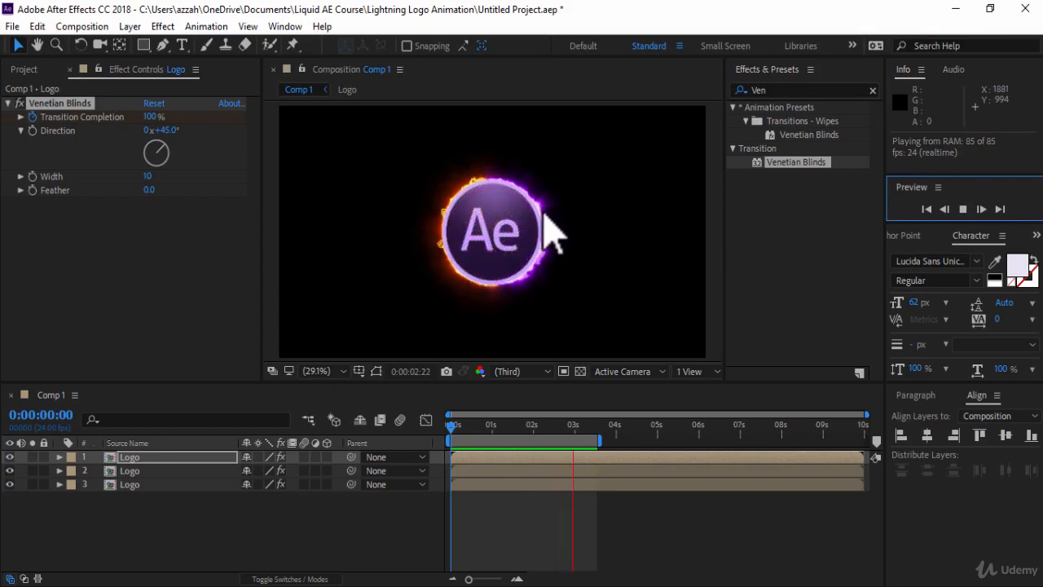
click(554, 295)
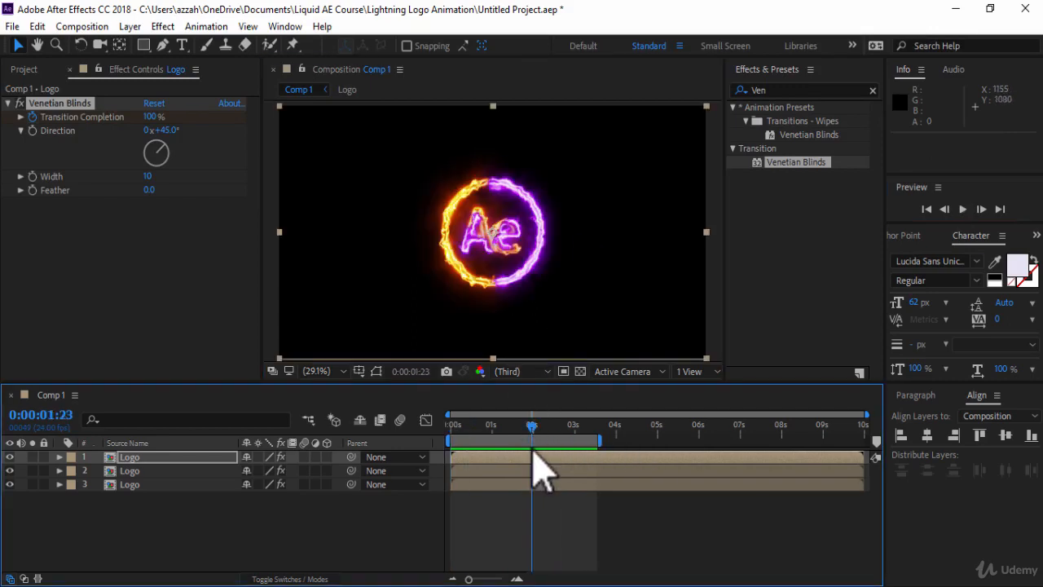
Step: At 2:00, select the second Logo layer and set a keyframe for its Saber Core Size
key(Page_Down)
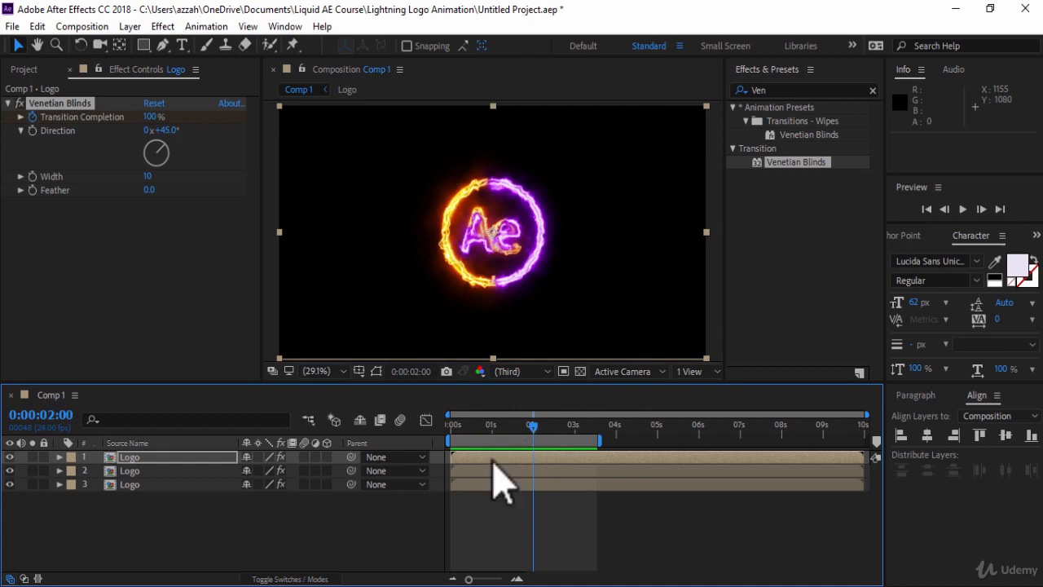
click(175, 471)
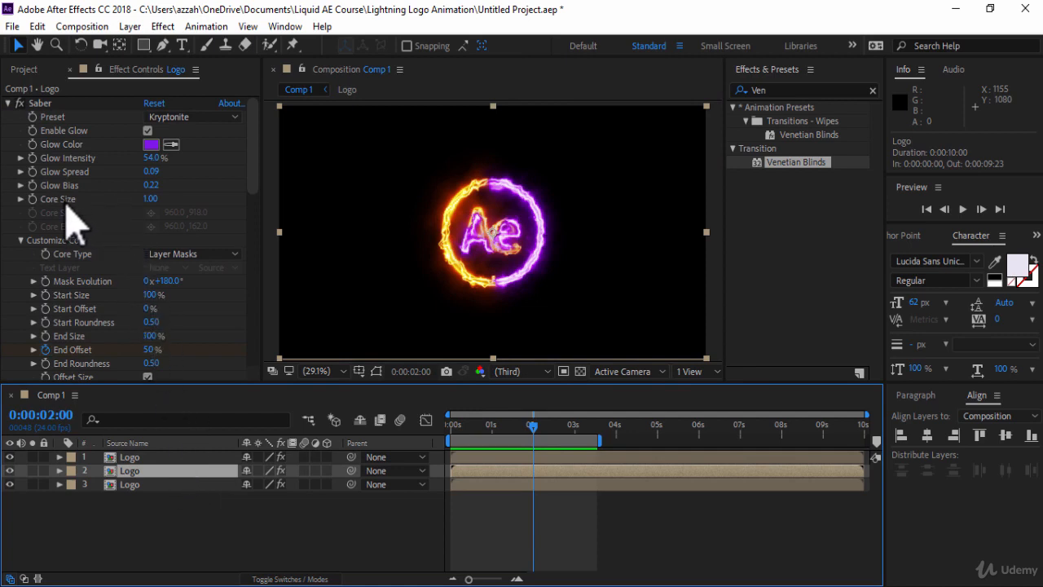
click(33, 199)
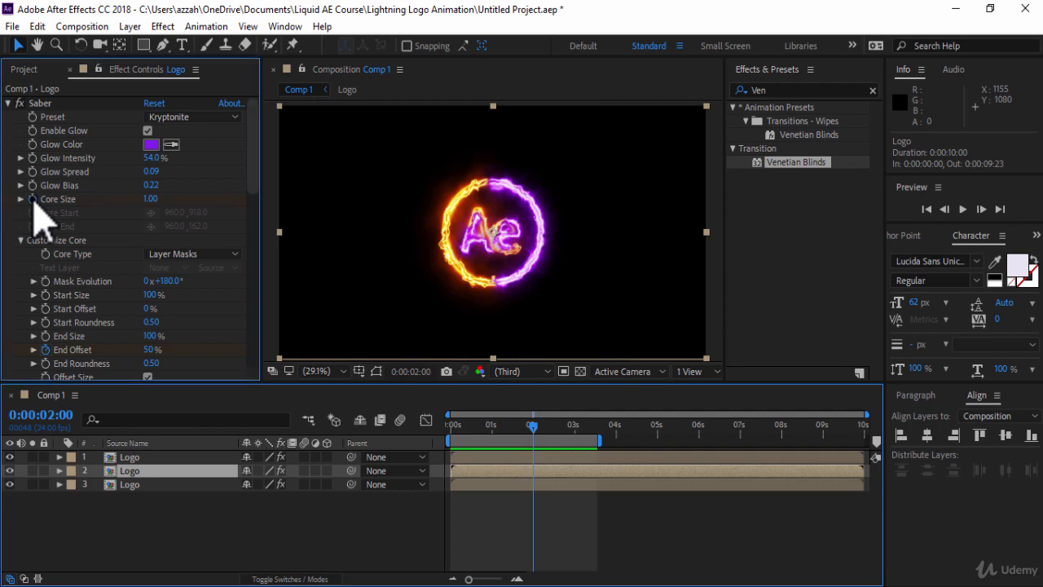
Step: At 3:00, set the Saber Core Size of the second layer to 0
click(573, 433)
click(575, 427)
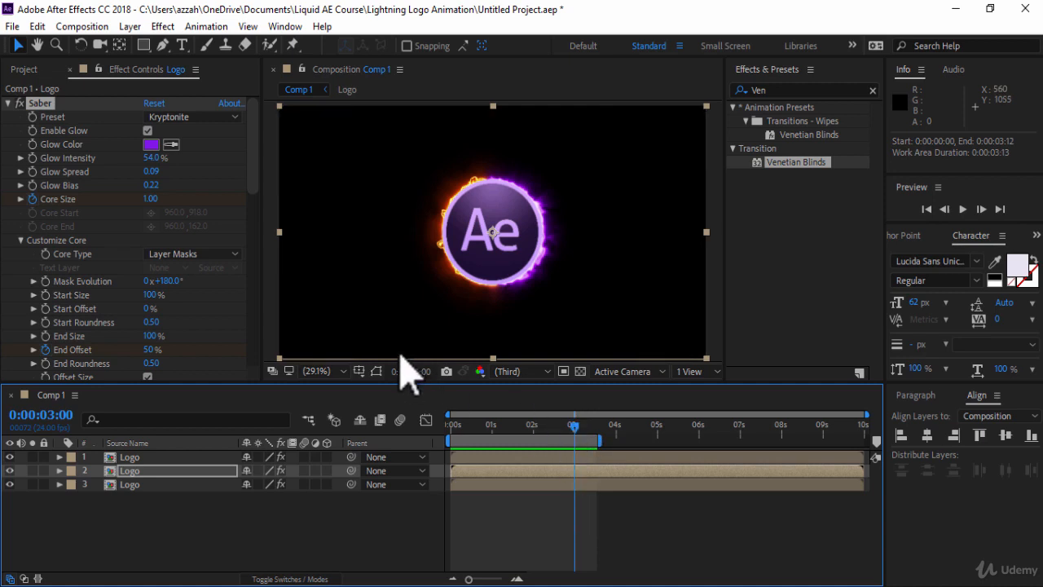
click(150, 199)
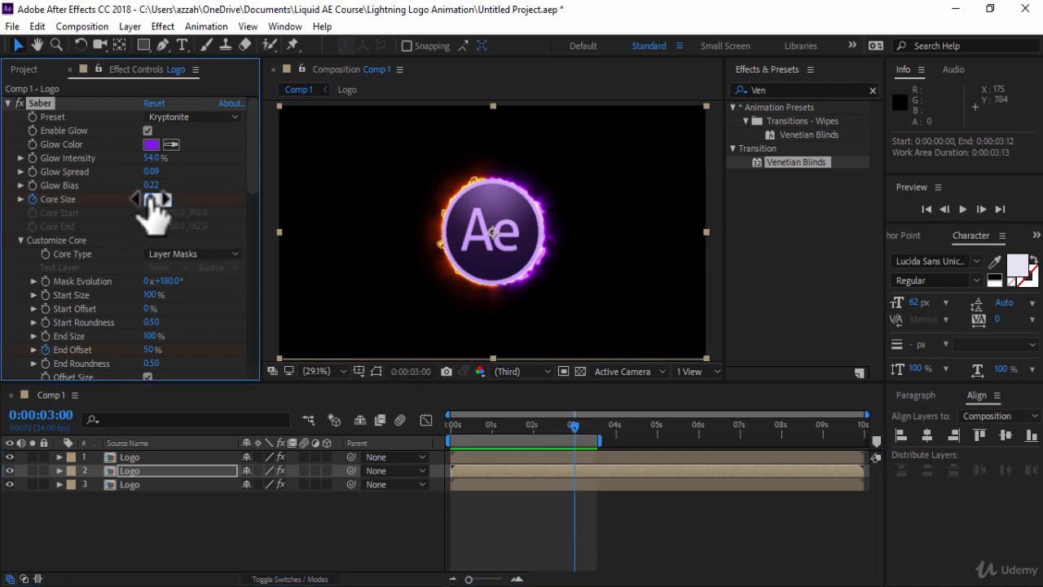
text(0)
key(Return)
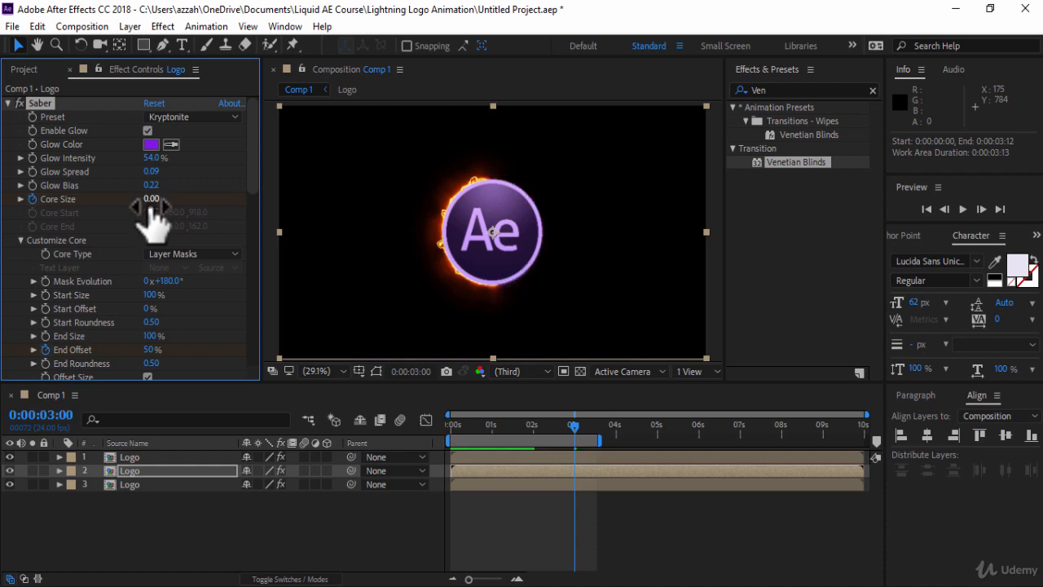
Step: Reveal the second Logo layer's keyframes and apply Easy Ease to both of its Core Size keyframes
click(198, 499)
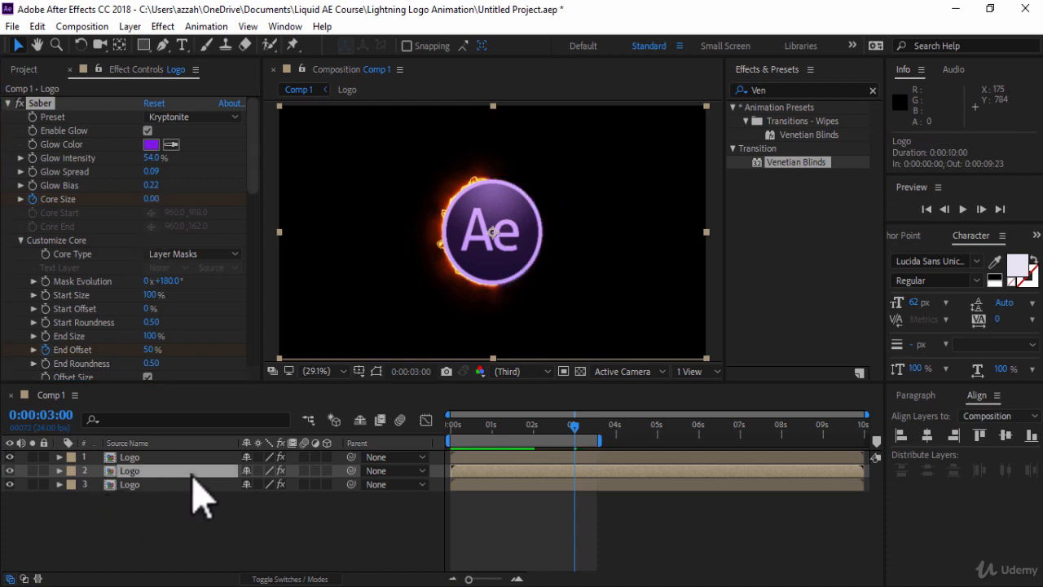
key(u)
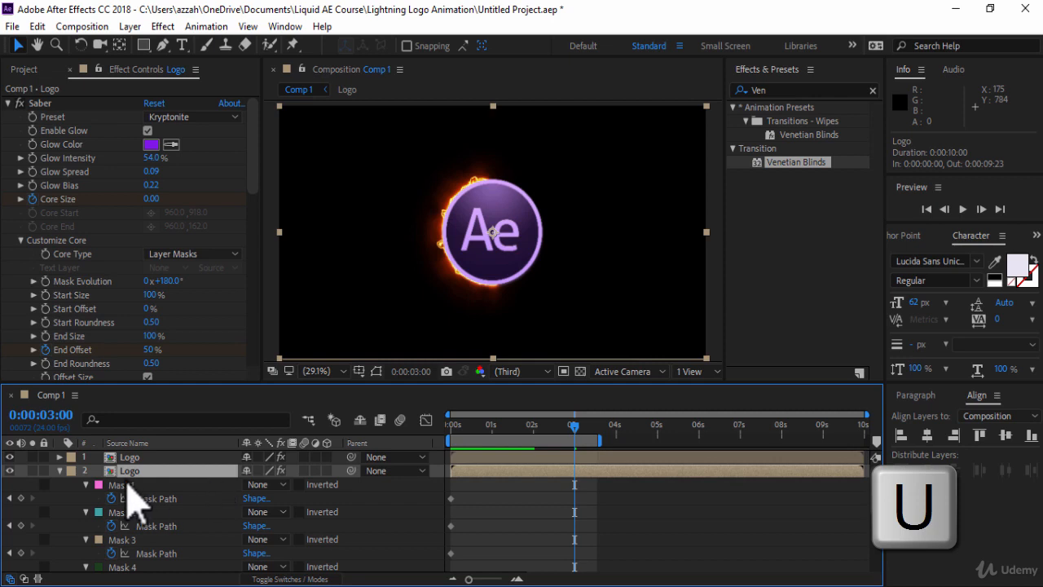
scroll(880, 566, down, 5)
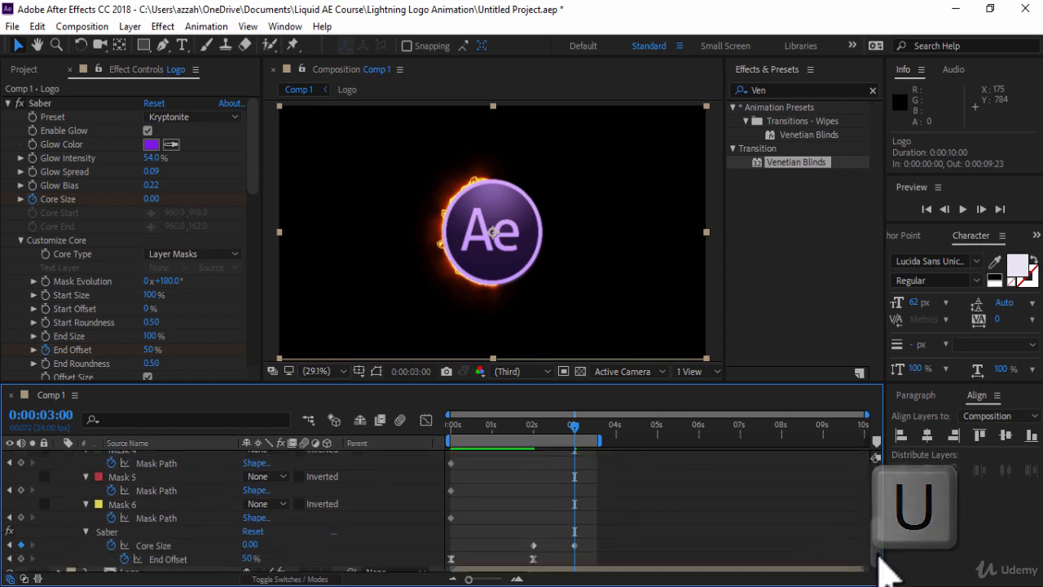
drag(513, 528, 584, 540)
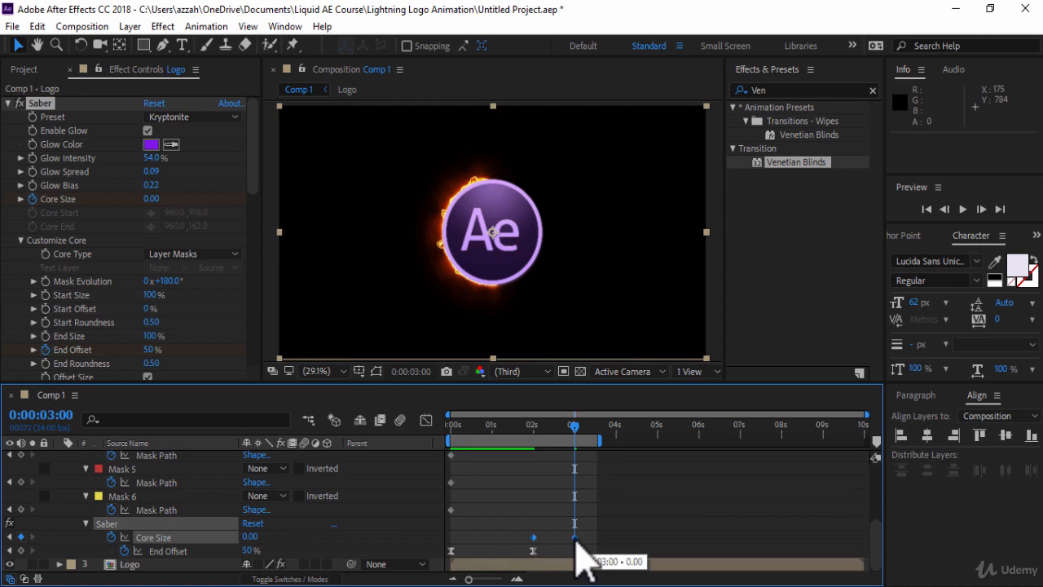
key(F9)
right_click(575, 540)
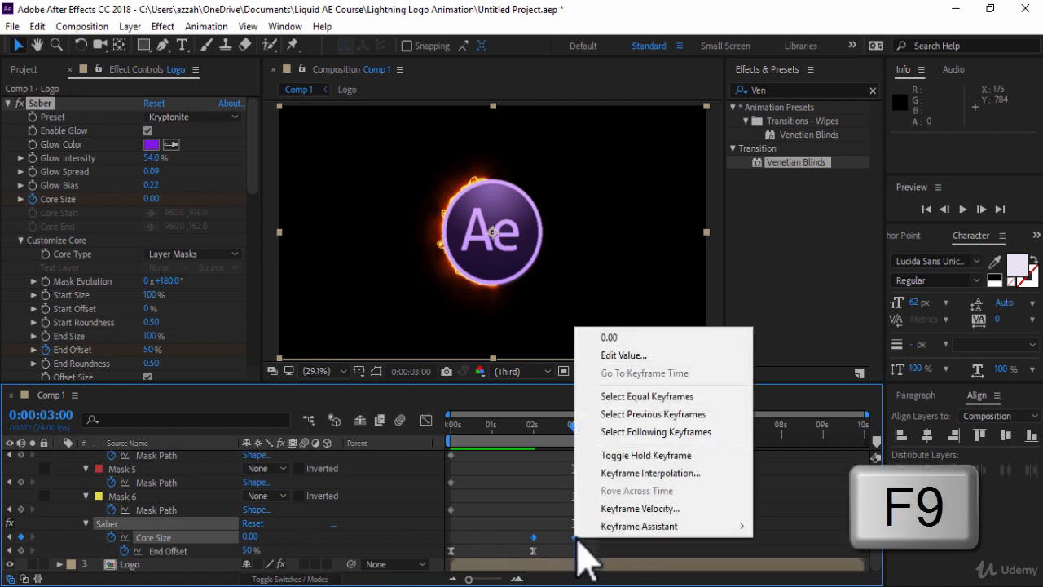
mouse_move(619, 528)
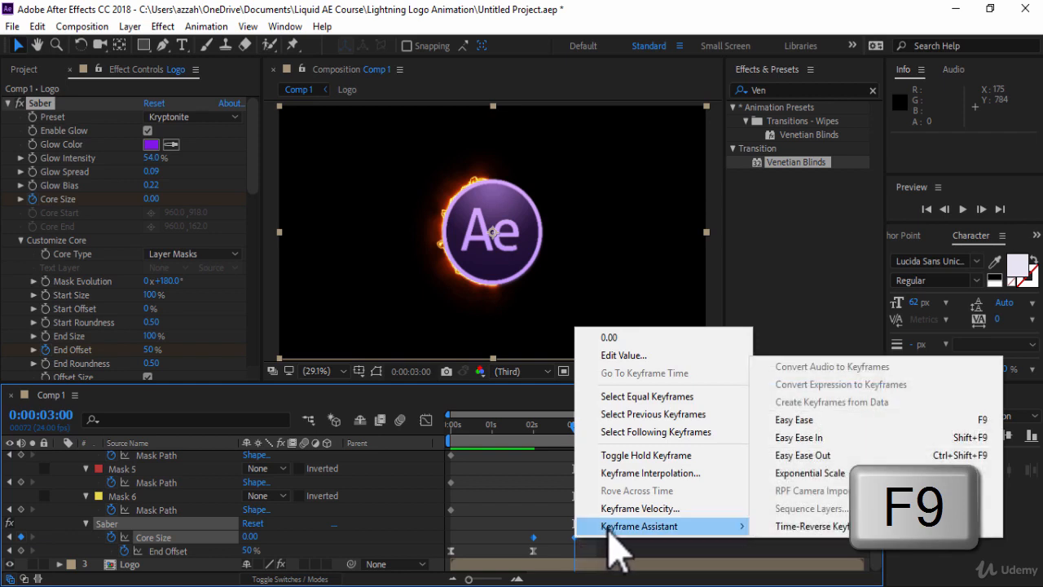
click(785, 420)
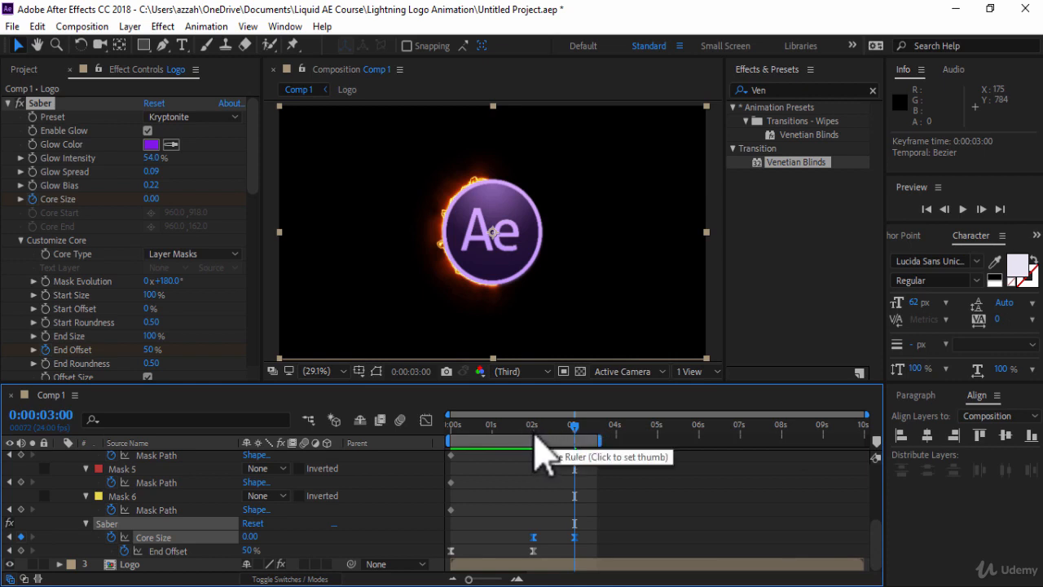
Step: At 2:00, copy the second layer's Core Size keyframes and paste them onto the third Logo layer
click(534, 441)
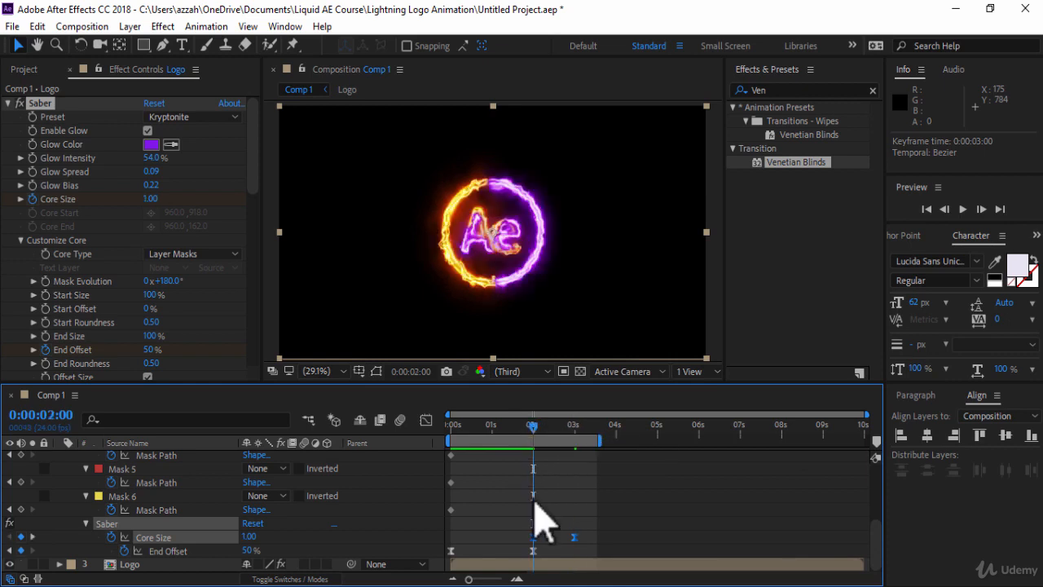
key(ctrl+c)
scroll(872, 530, up, 5)
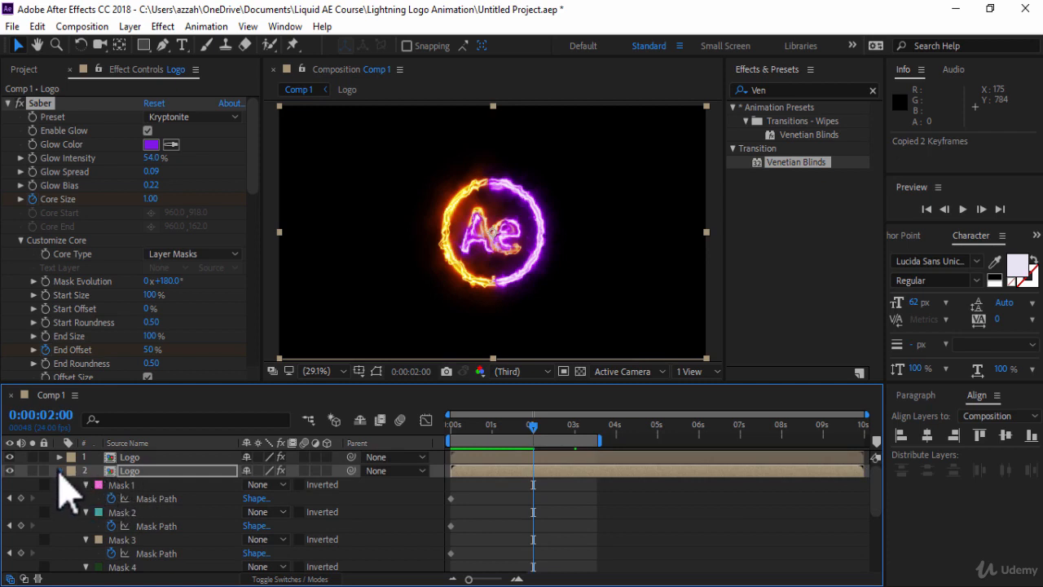
click(59, 472)
click(163, 485)
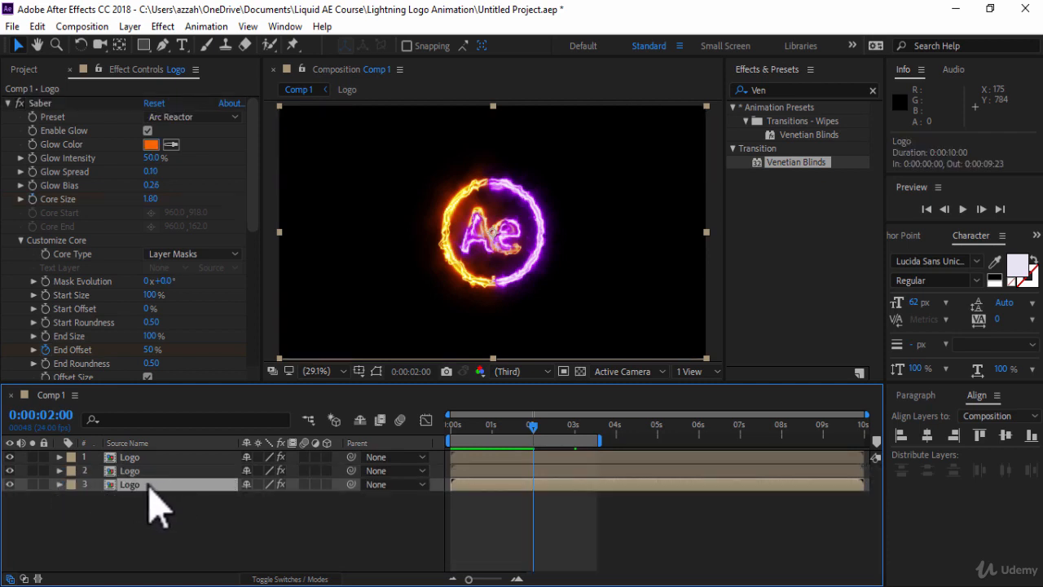
key(ctrl+v)
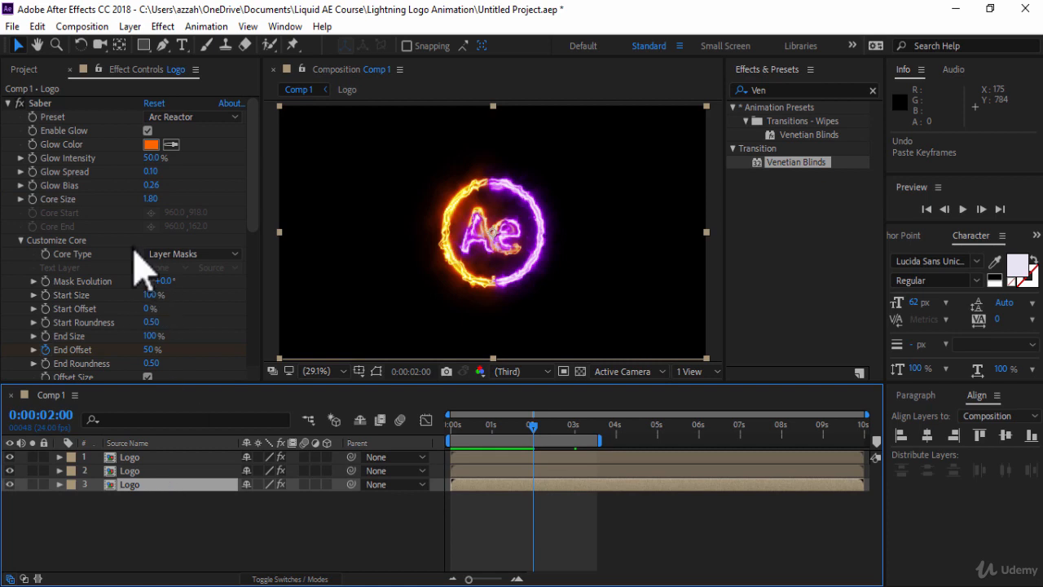
Step: Set a Core Size keyframe on the third layer, then at 3:00 set its Core Size to 0
click(33, 199)
click(574, 425)
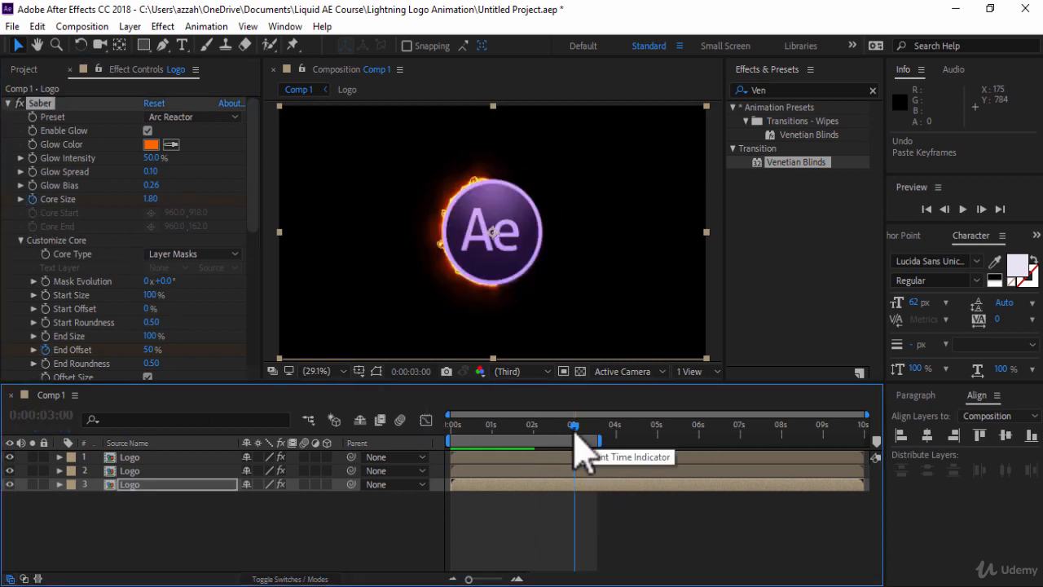
click(152, 199)
text(0)
key(Return)
Step: Reveal the third layer's keyframes and apply Easy Ease to its Core Size keyframes
click(175, 485)
key(u)
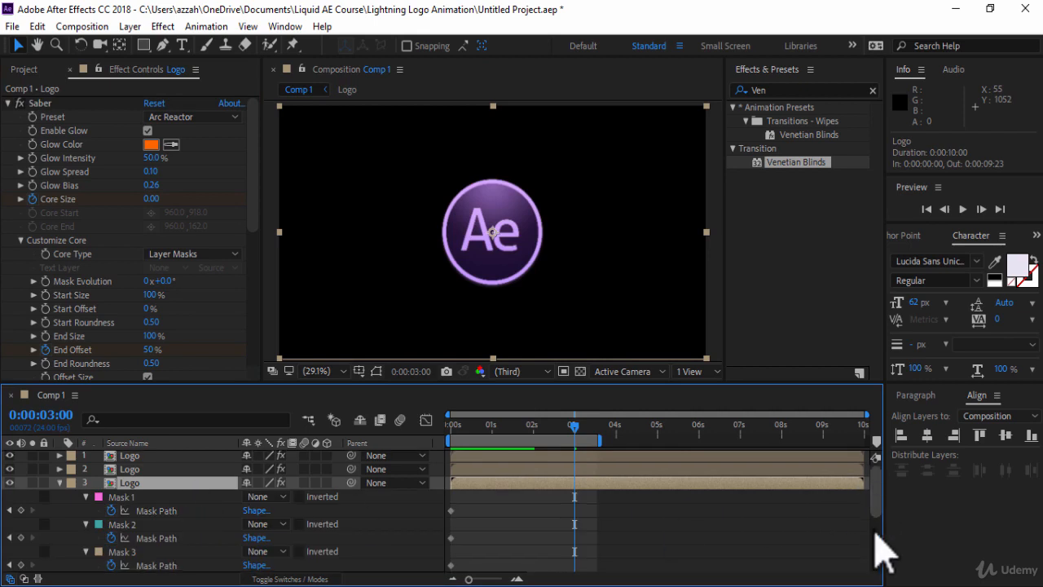
scroll(587, 562, down, 3)
right_click(574, 551)
mouse_move(652, 538)
click(826, 433)
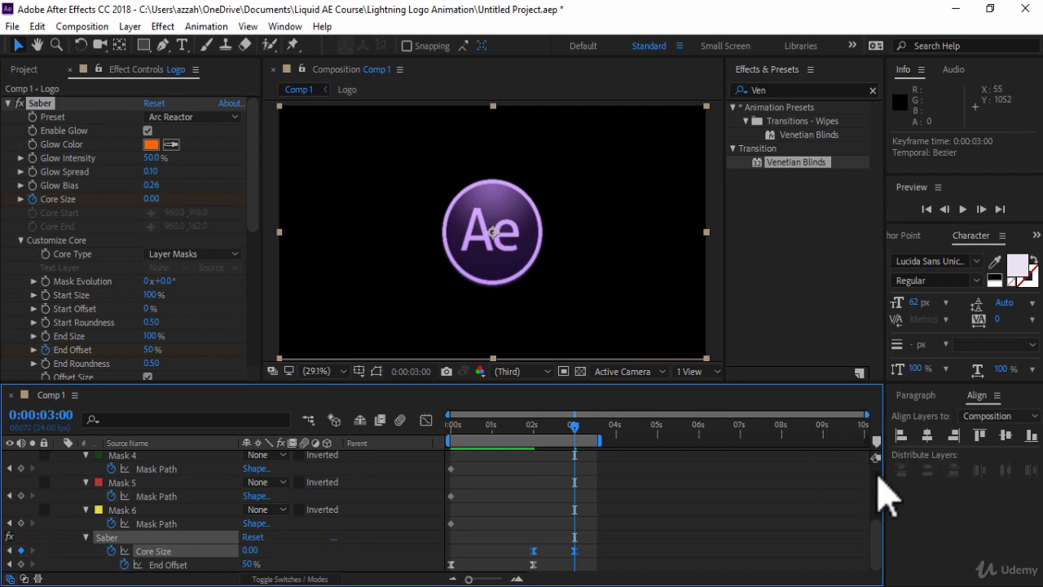
Step: Collapse the layer properties and preview the animation from the start
scroll(880, 465, up, 5)
click(59, 484)
click(962, 208)
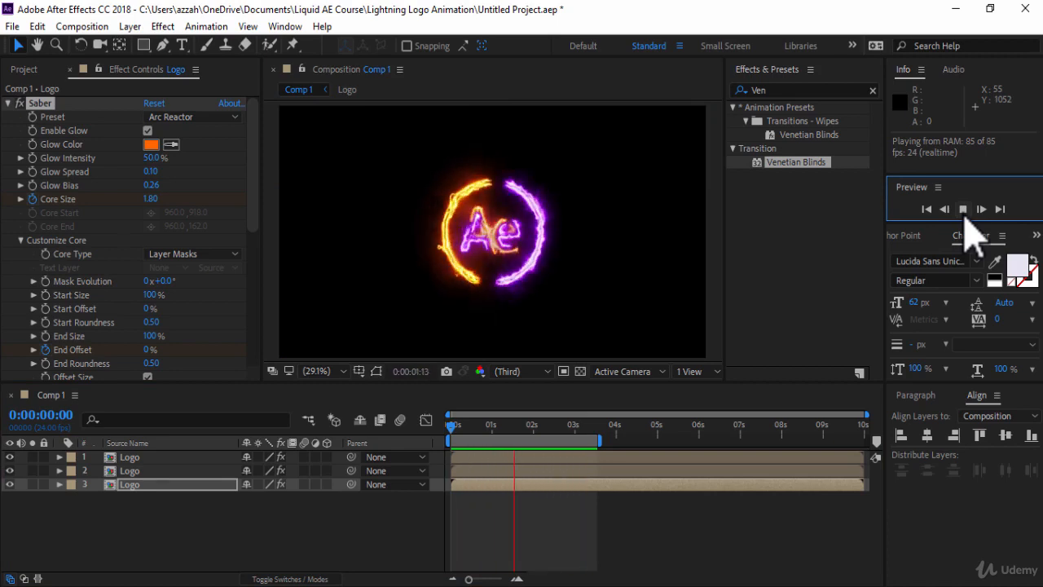
key(space)
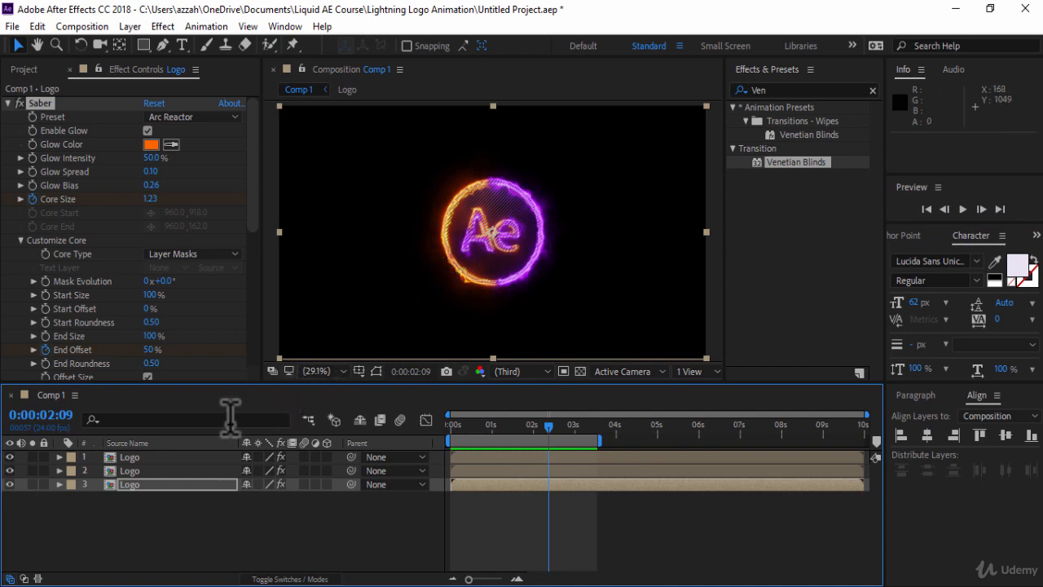
Step: Precompose all three Logo layers into a new composition named Logo Animation, moving all attributes into it
click(160, 522)
drag(169, 488, 179, 456)
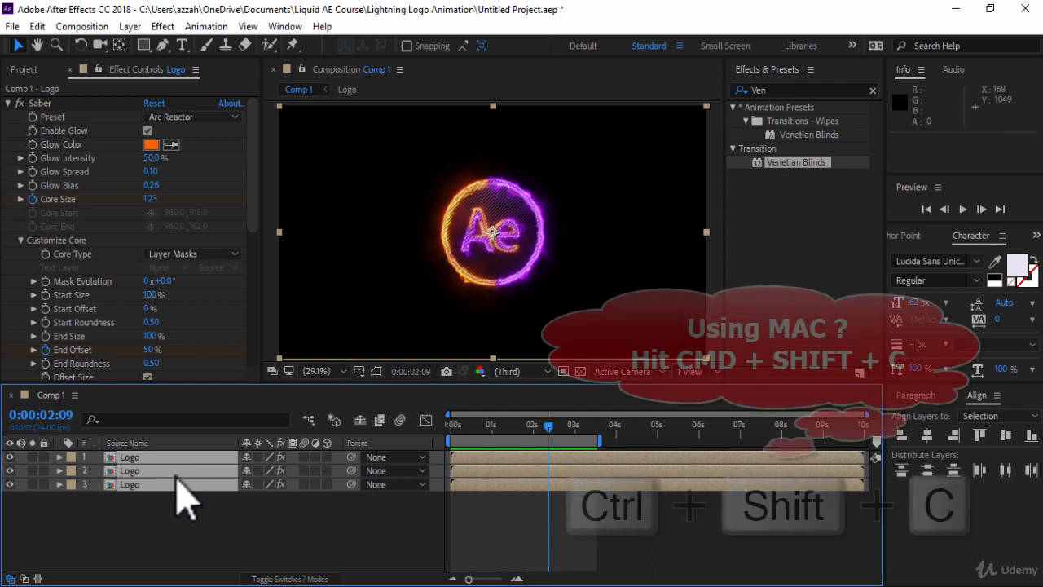
key(ctrl+shift+c)
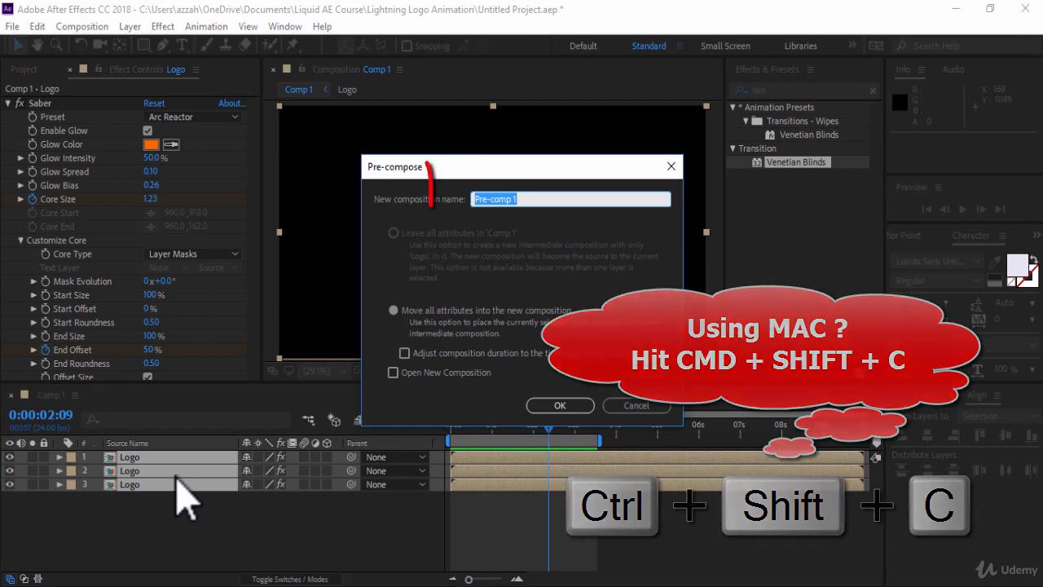
text(Logo Animation)
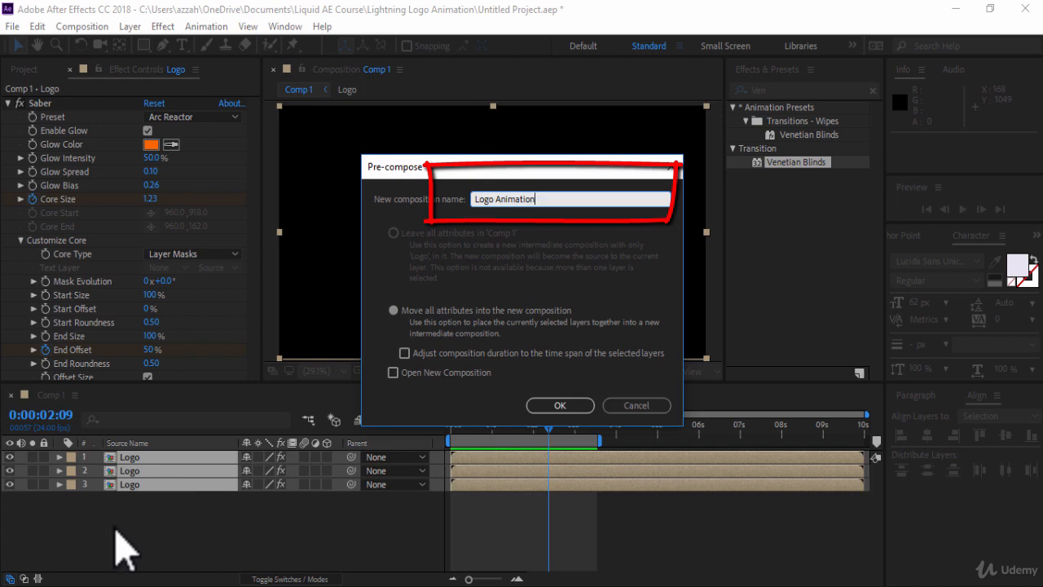
click(397, 316)
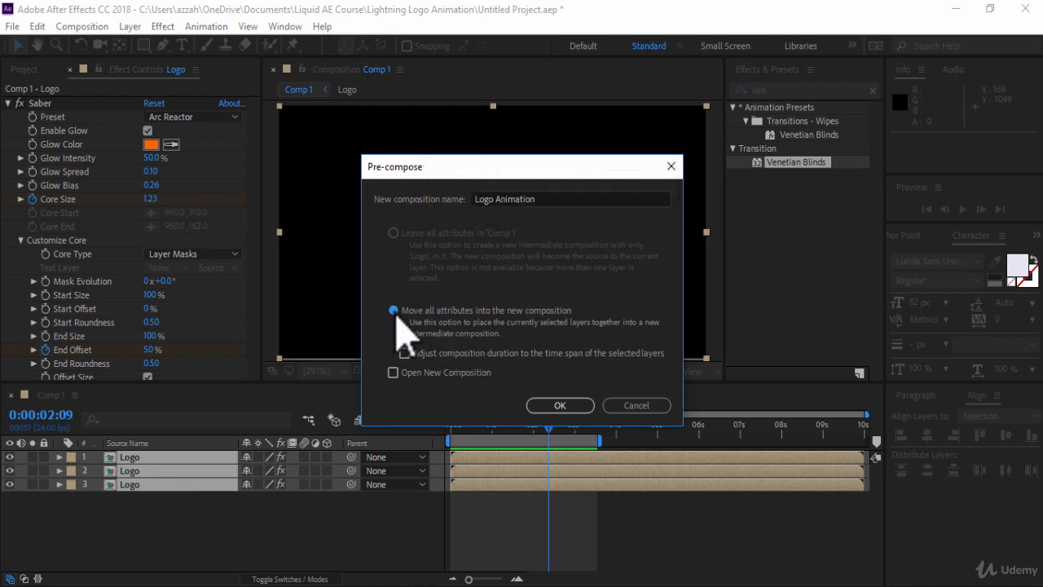
click(556, 406)
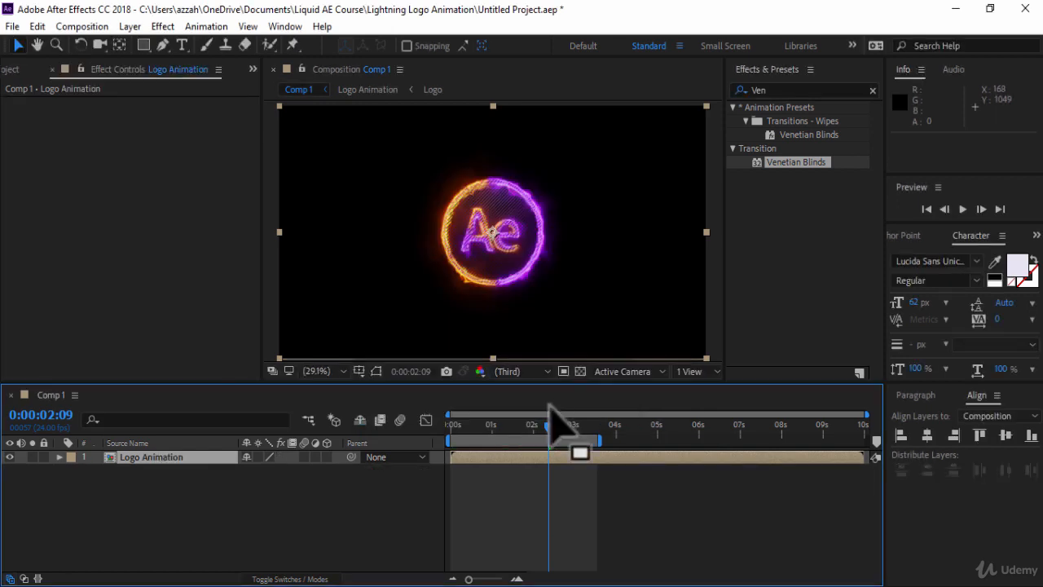
Step: At 3:00, show the Logo Animation layer's Scale and Rotation and set keyframes for both
click(575, 434)
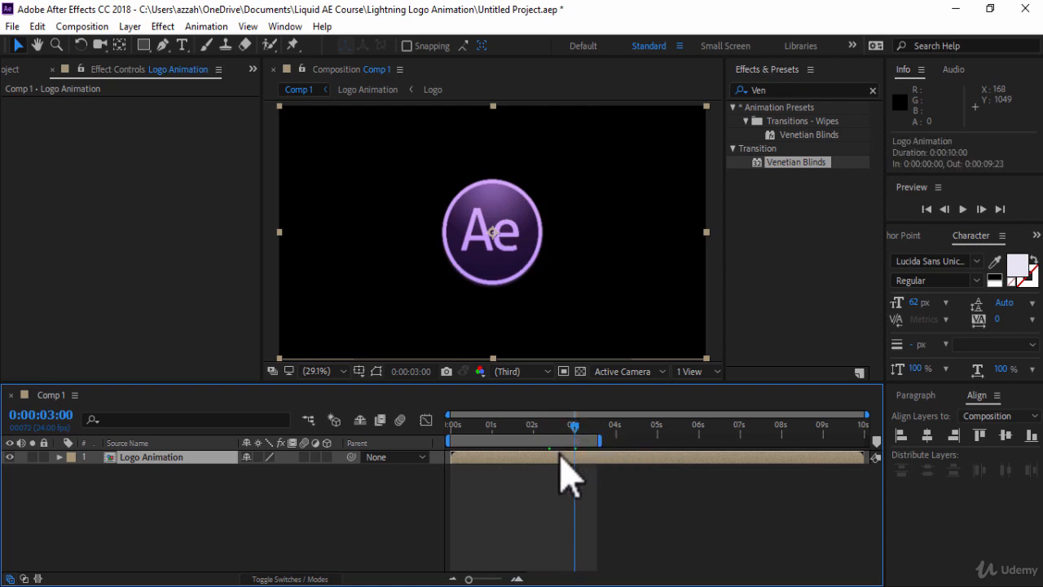
key(s)
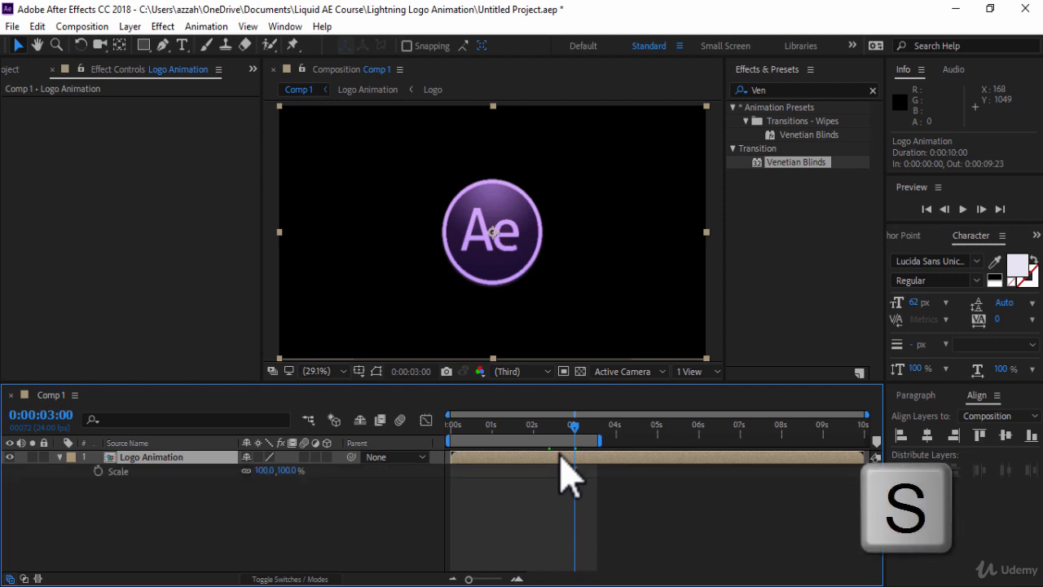
key(shift+r)
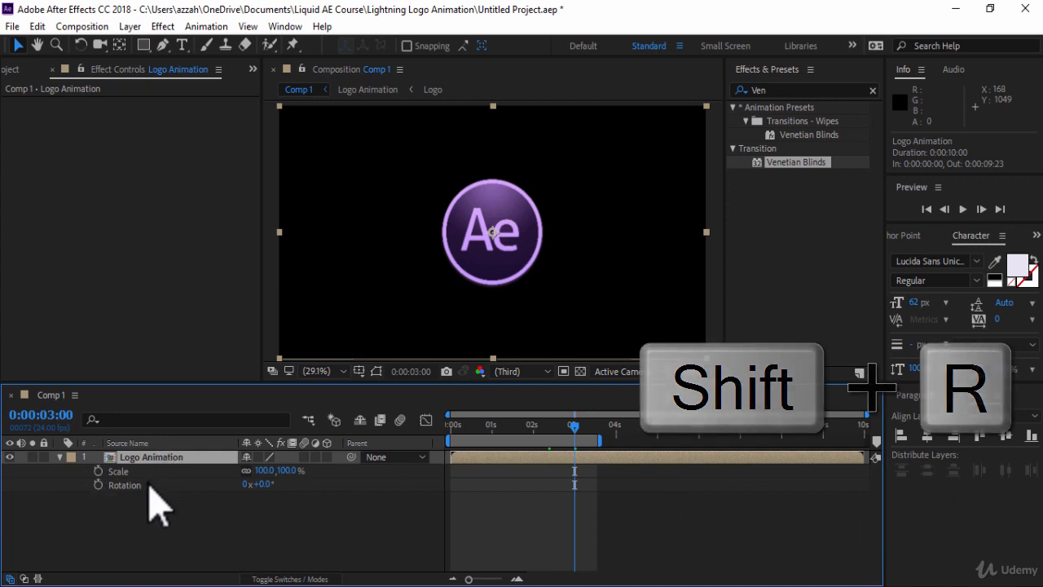
click(97, 471)
click(98, 485)
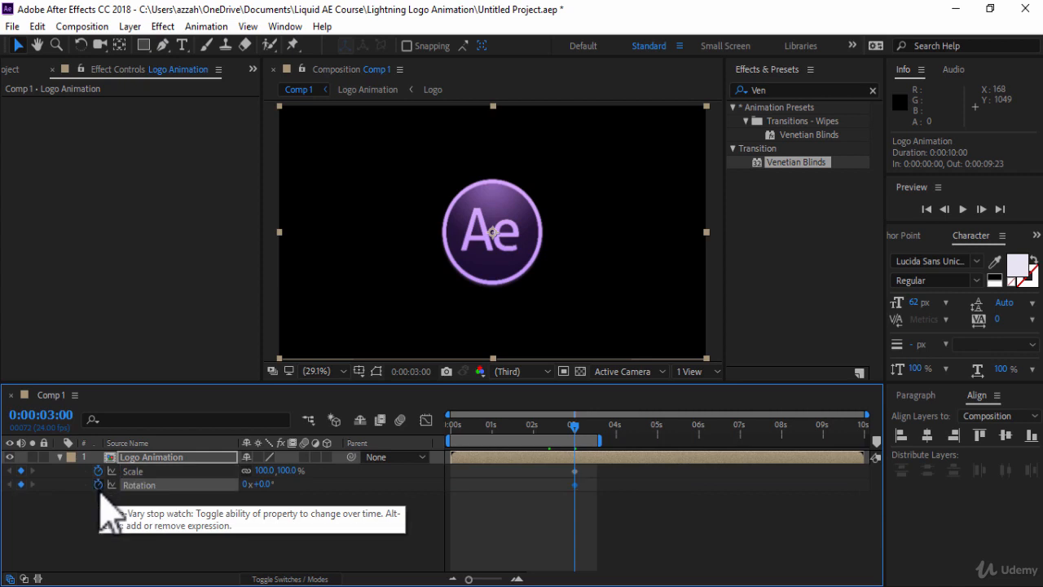
Step: At 0:00, set the layer's Rotation to -45° and Scale to 250%
click(573, 427)
drag(573, 427, 430, 430)
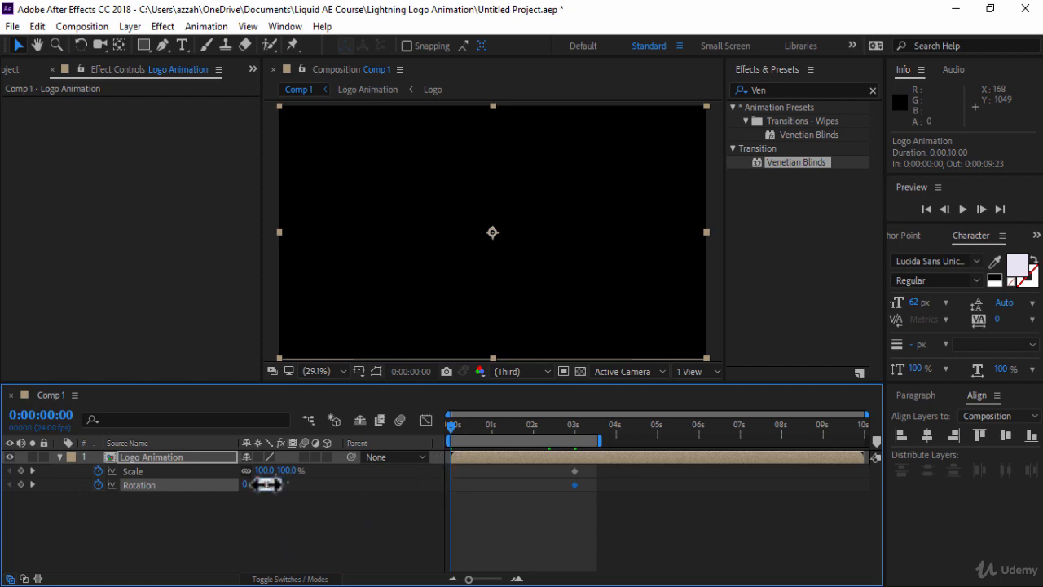
drag(265, 484, 267, 484)
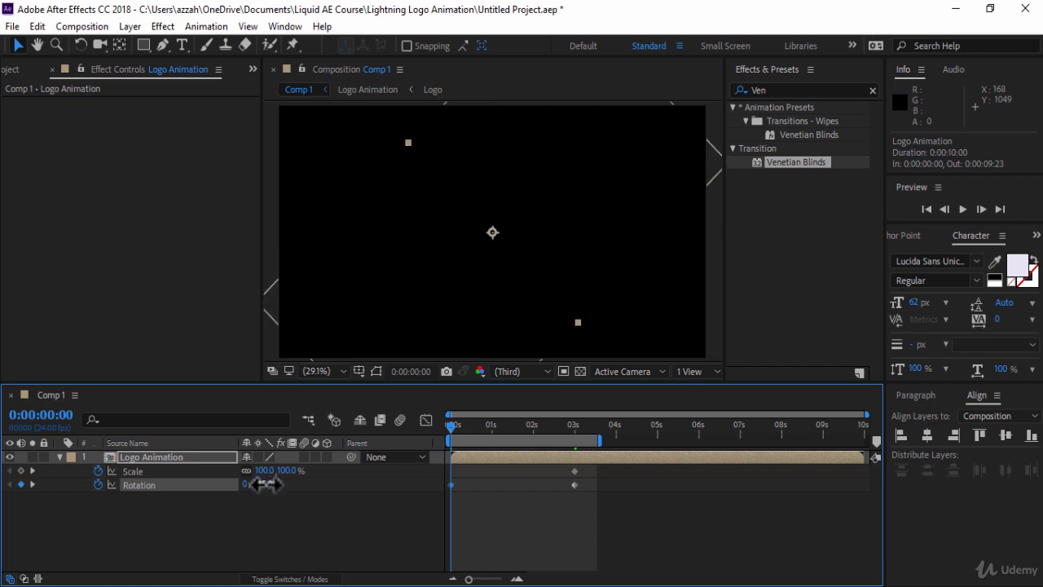
mouse_move(286, 471)
mouse_down()
mouse_move(324, 470)
mouse_move(288, 470)
mouse_up()
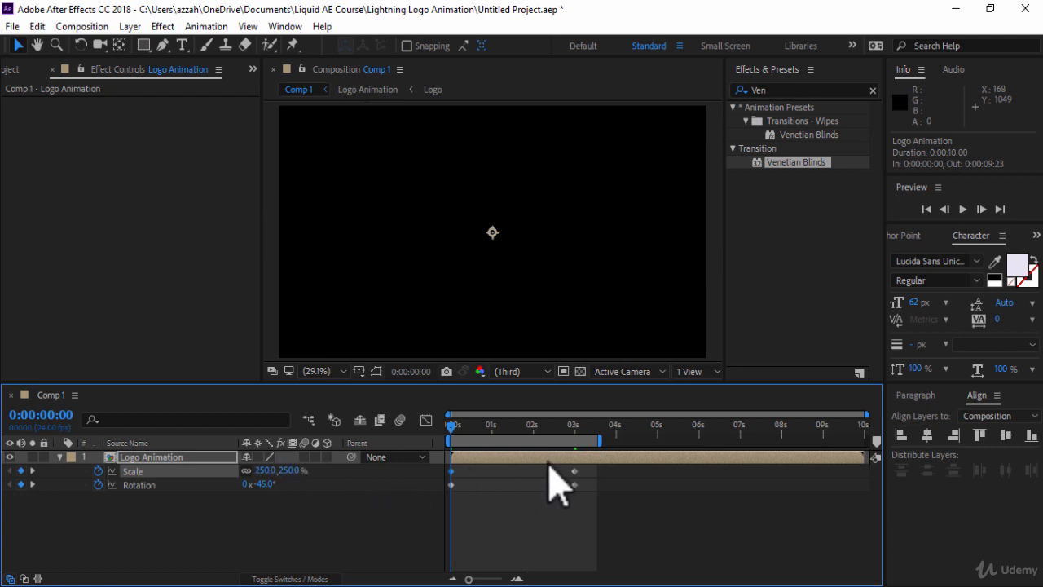
Step: Select all Scale and Rotation keyframes and apply Easy Ease to them
drag(587, 502, 454, 474)
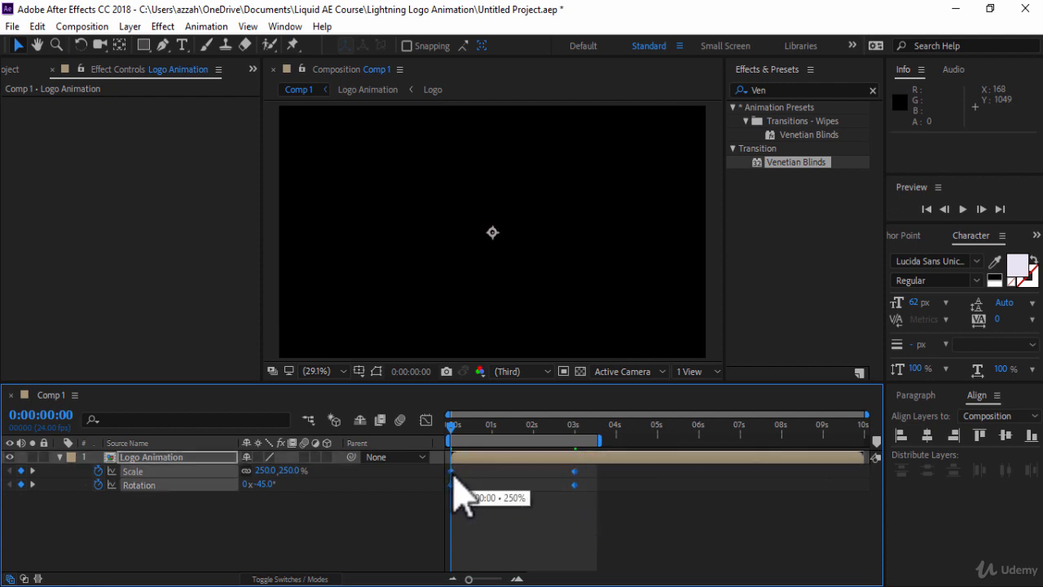
key(F9)
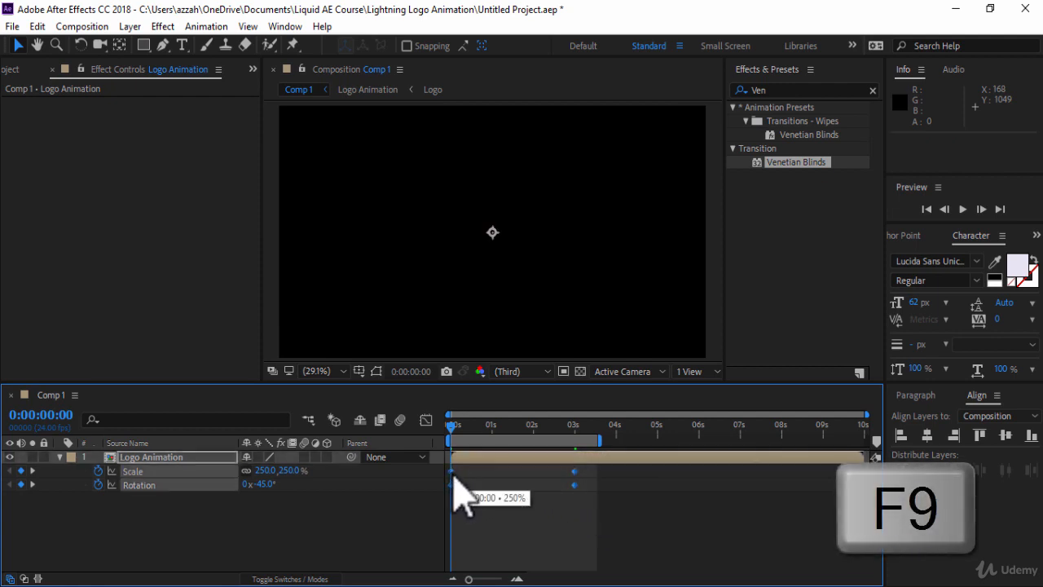
right_click(454, 481)
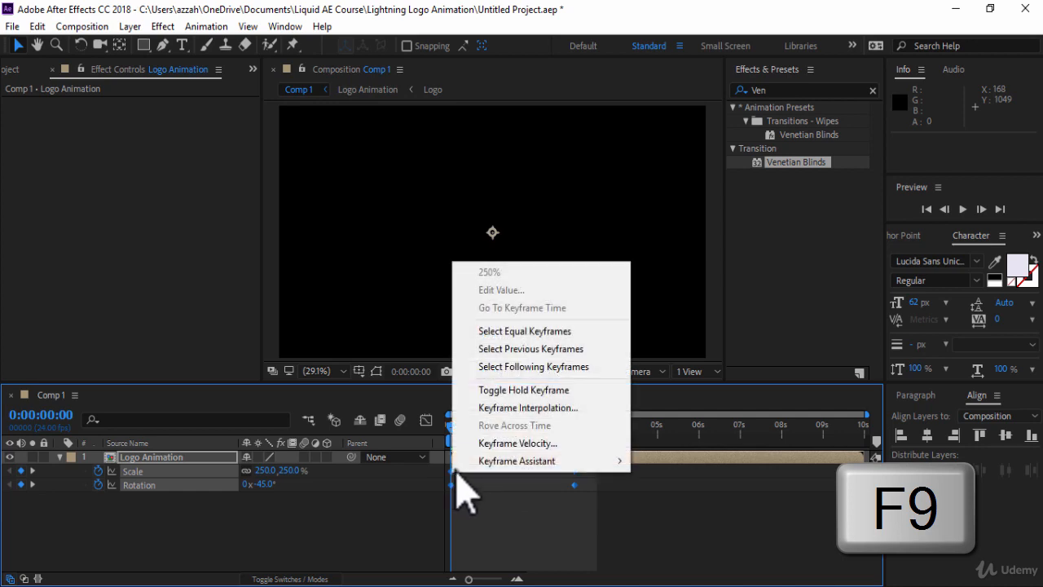
mouse_move(465, 460)
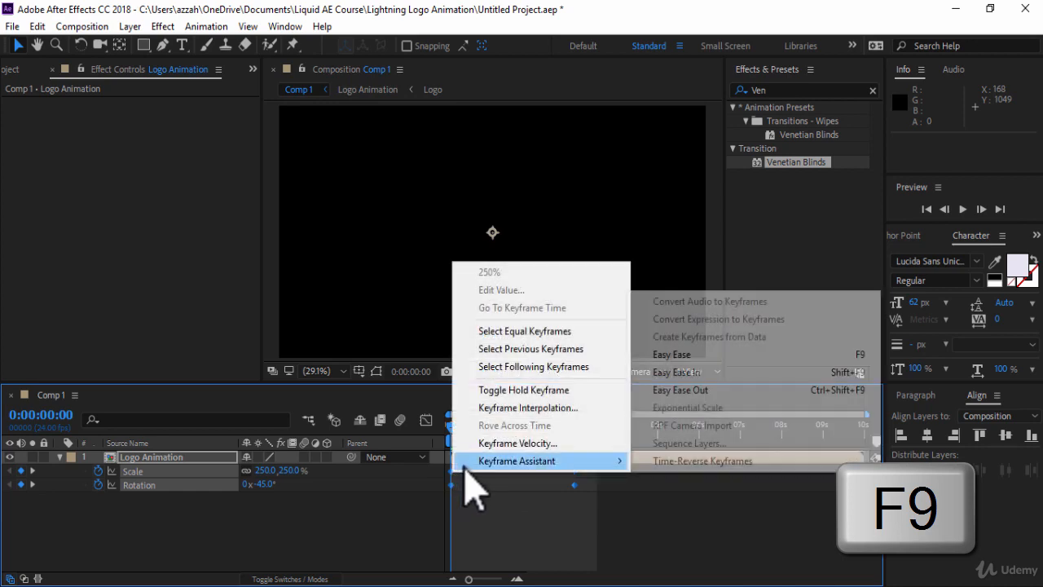
click(699, 355)
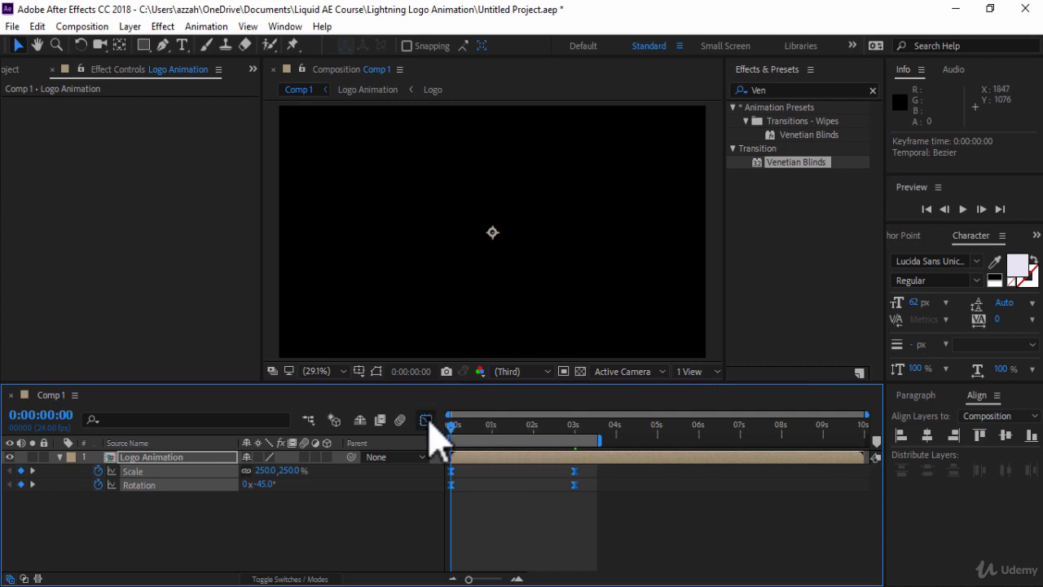
Step: Open the Graph Editor and drag the 3:00 keyframe's influence handle to lengthen its ease-in
click(426, 420)
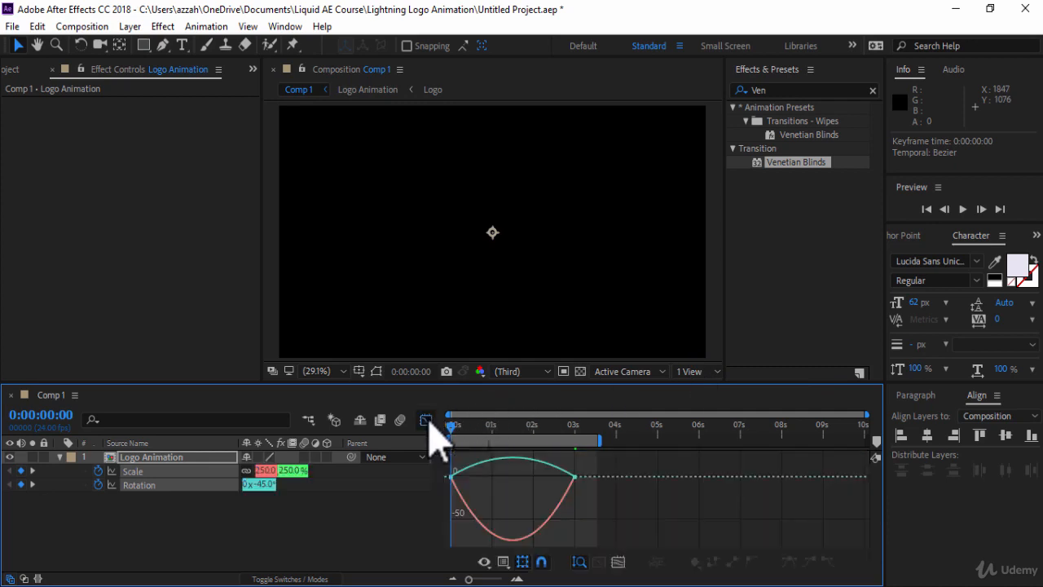
click(569, 477)
drag(553, 477, 501, 483)
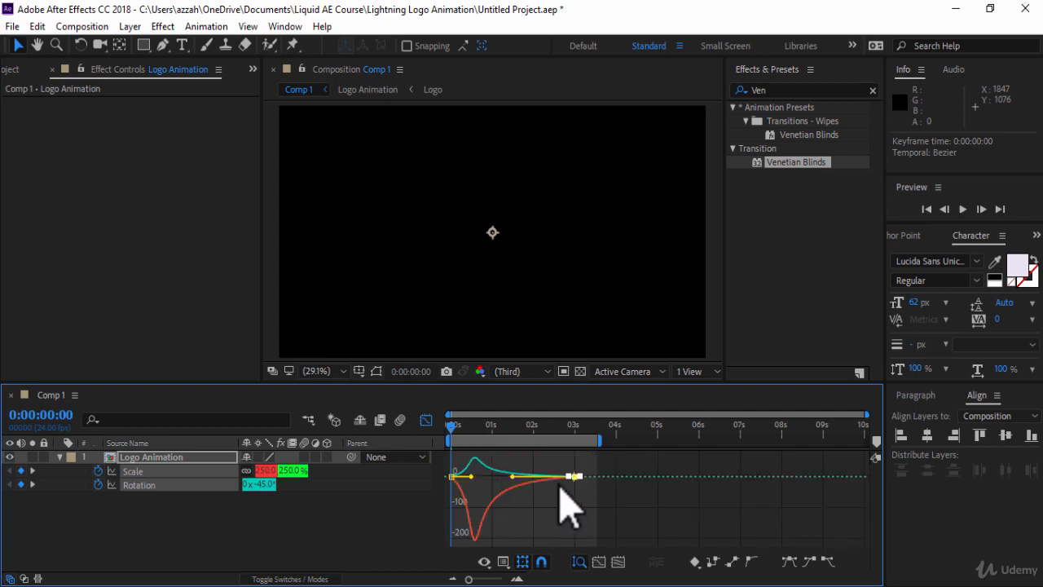
Step: Close the Graph Editor and turn on Motion Blur for the composition
click(427, 422)
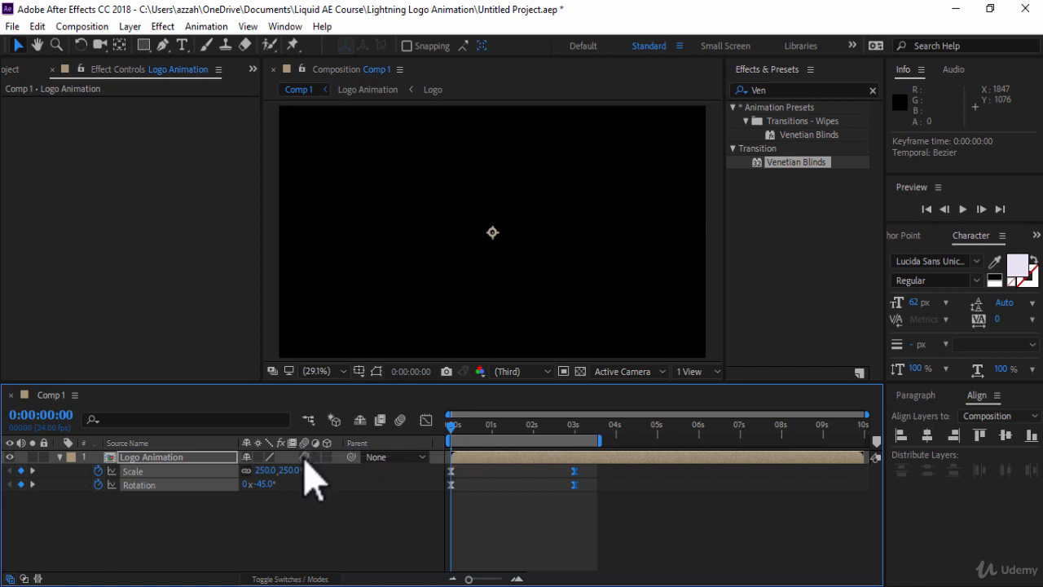
click(400, 419)
key(F4)
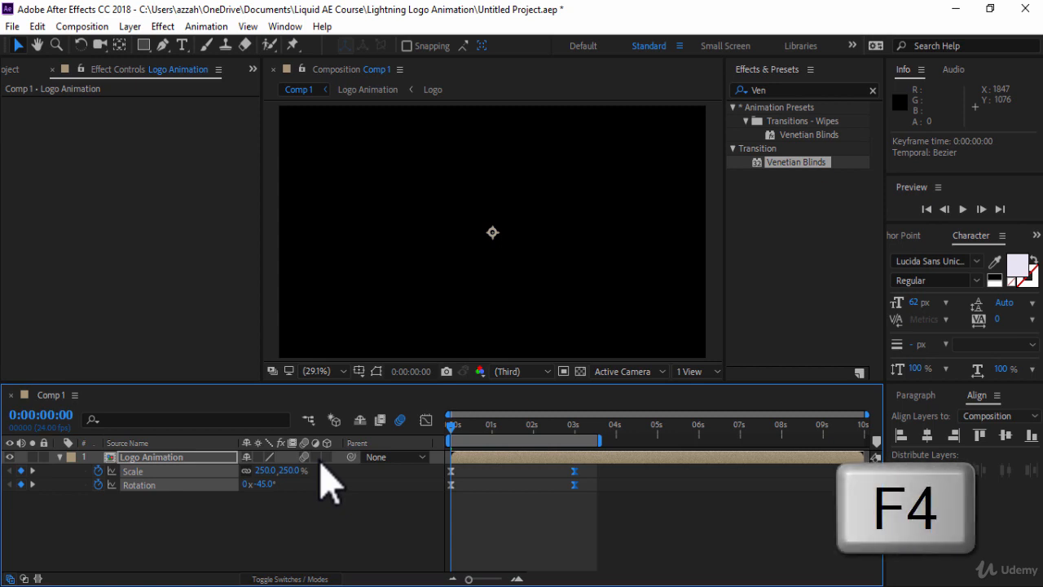
click(295, 580)
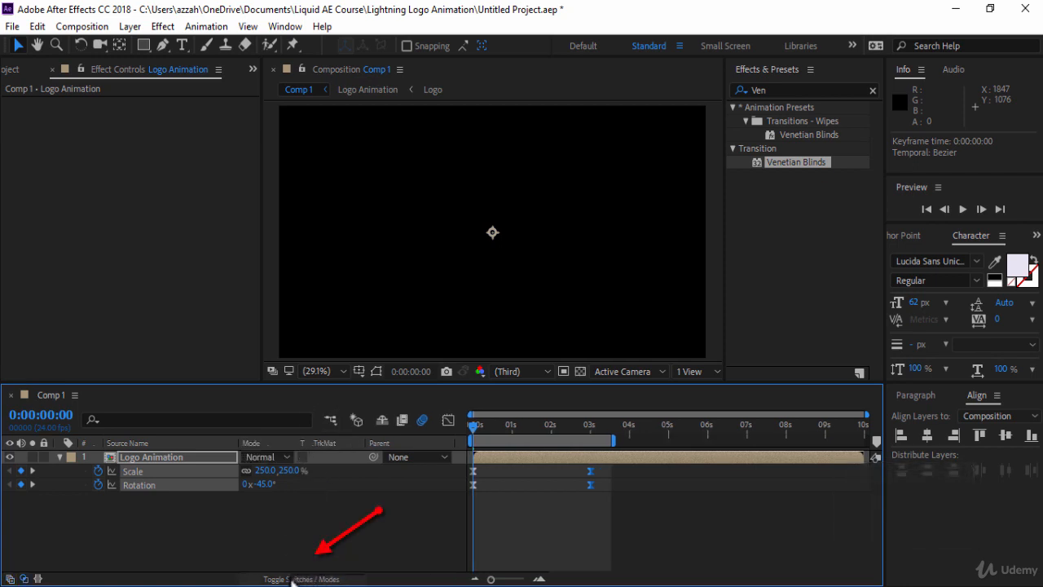
click(293, 580)
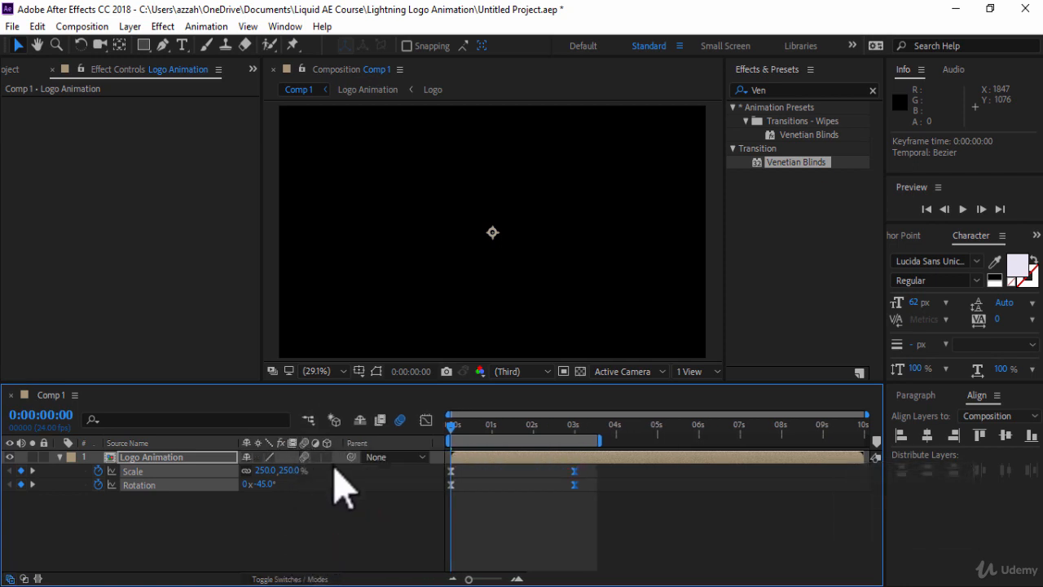
Step: Enlarge the Composition viewer and play a preview of the logo animation
drag(541, 384, 539, 470)
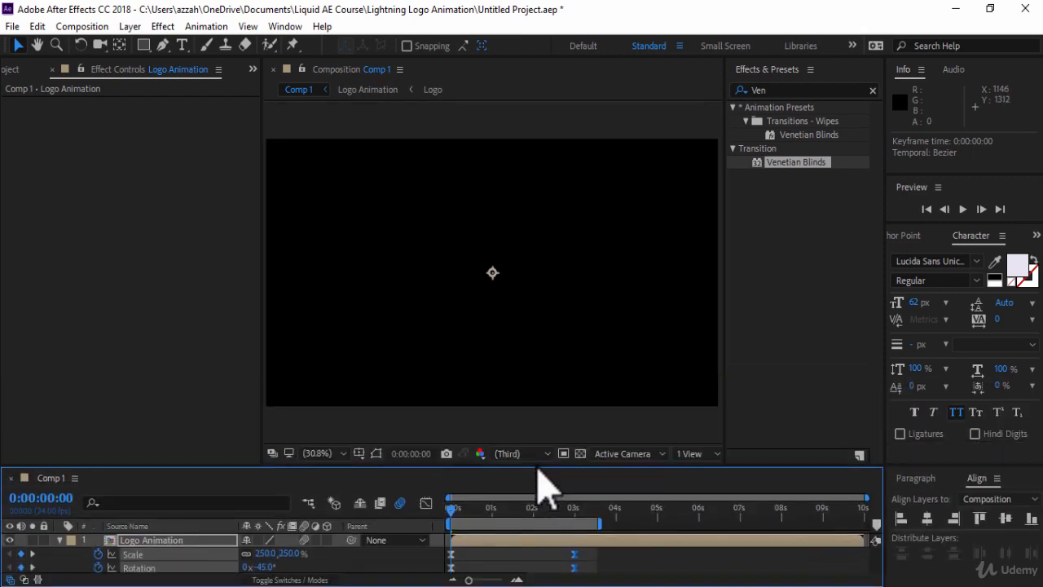
drag(261, 289, 101, 310)
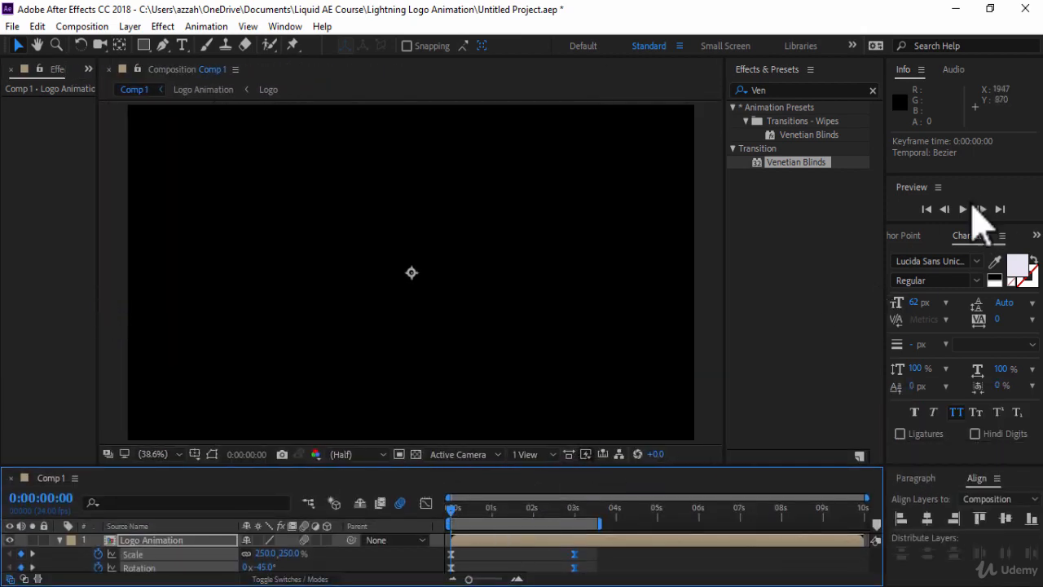
click(965, 210)
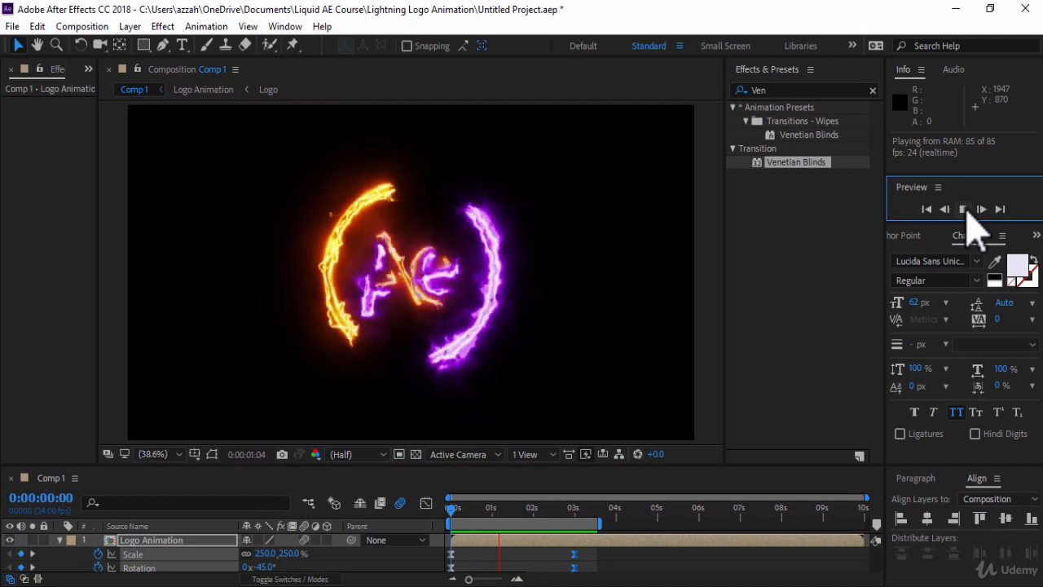